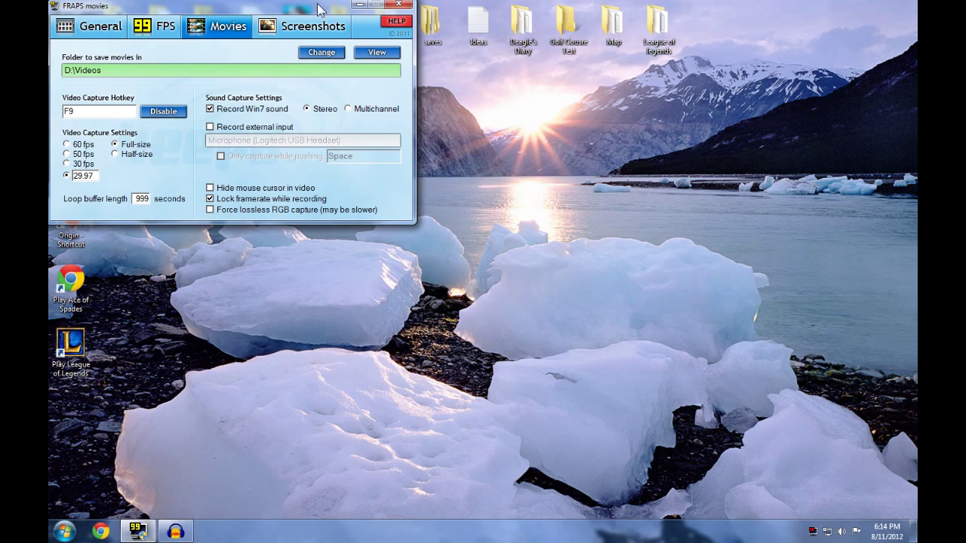
- Reposition the Fraps window and look through its General, FPS, Movies and Screenshots tabs
mouse_move(322, 9)
mouse_down()
mouse_move(506, 155)
mouse_move(476, 179)
mouse_move(306, 34)
mouse_move(322, 12)
mouse_up()
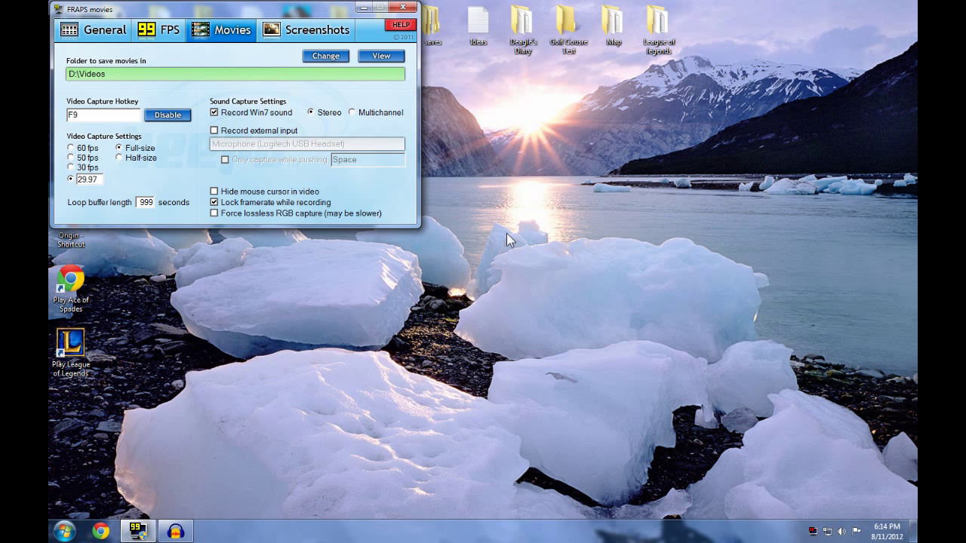
click(115, 34)
click(161, 30)
click(225, 30)
click(281, 32)
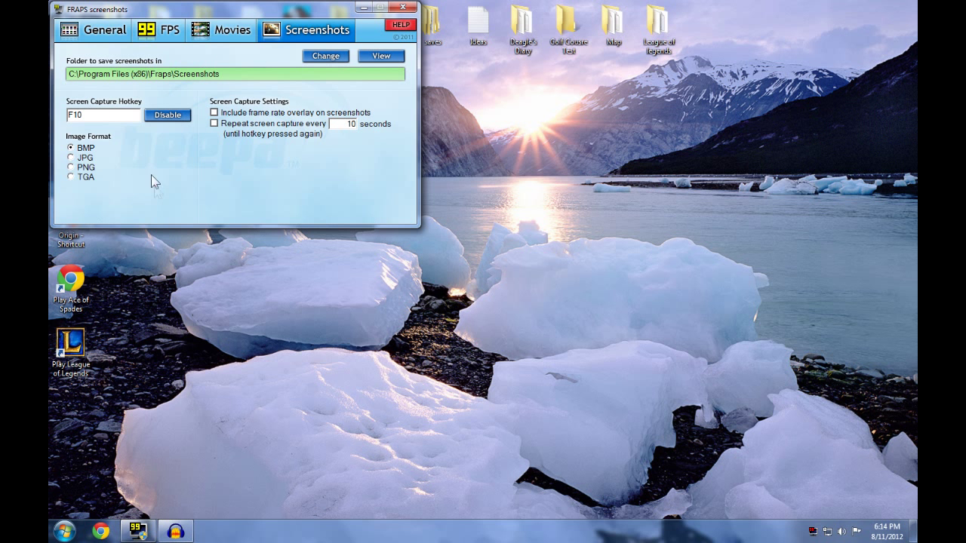
click(85, 34)
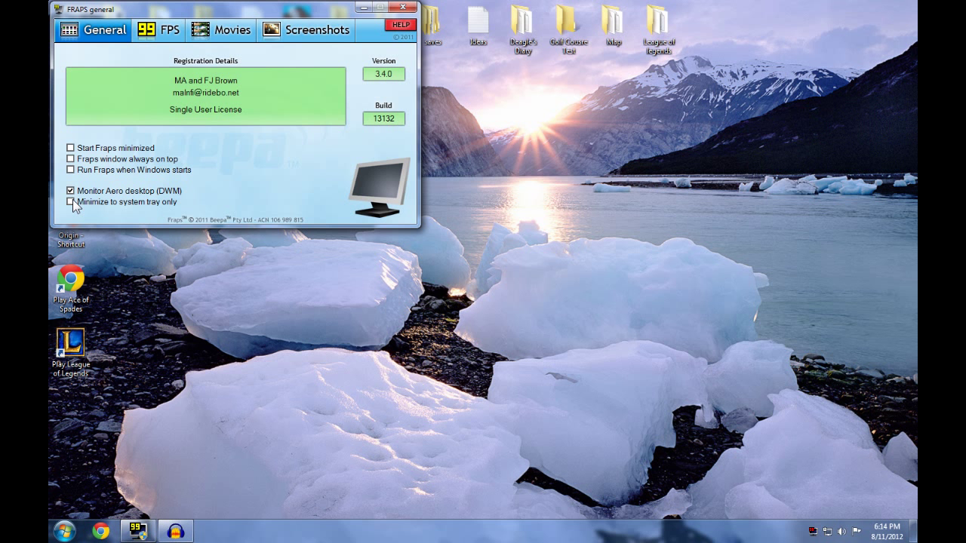
click(154, 31)
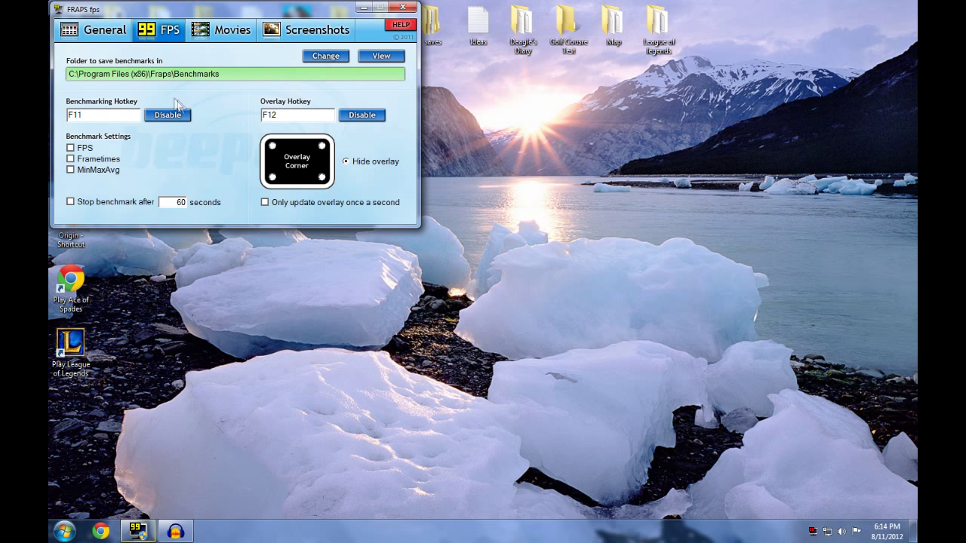
- Show the frame-rate overlay top-right, hide it again, and return to Movies settings
click(322, 146)
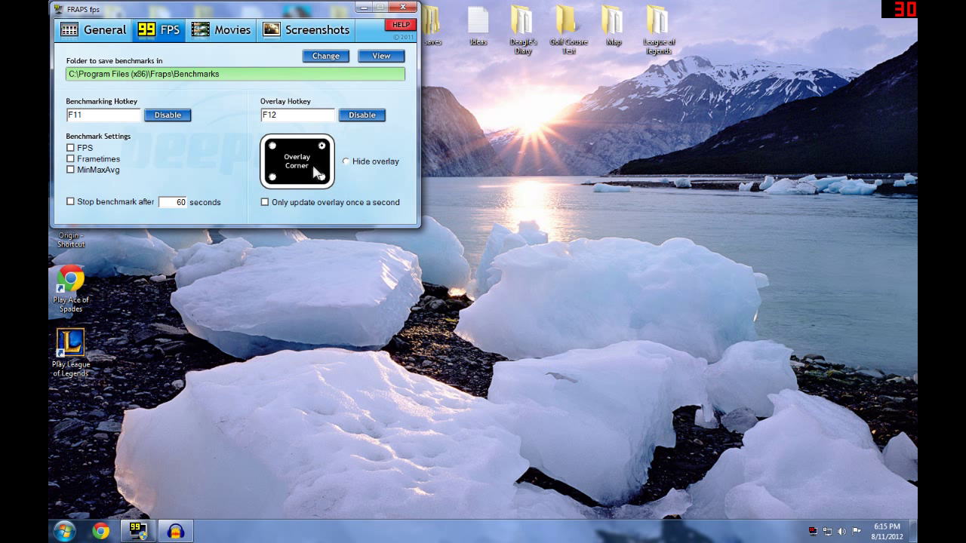
click(346, 161)
click(221, 30)
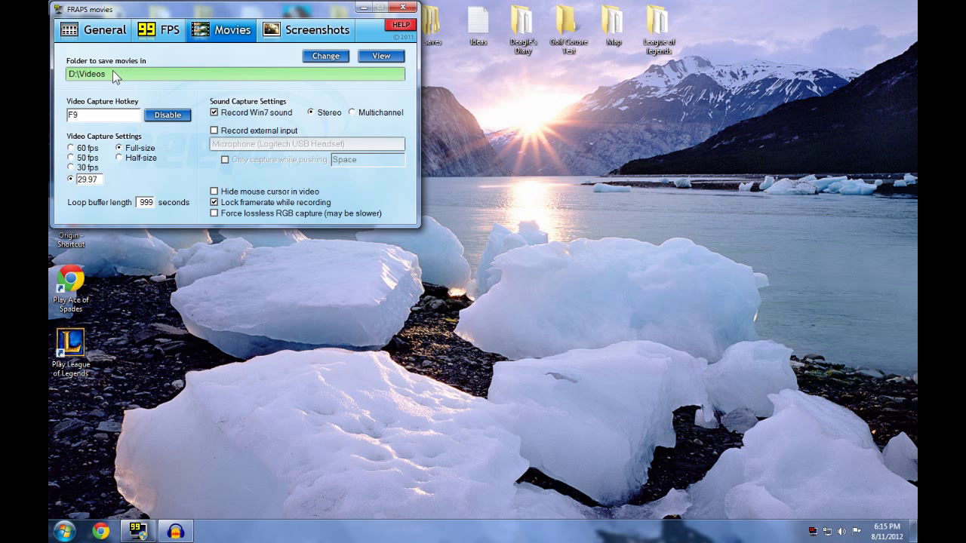
- Browse Local Disk (D:) from Computer to find the Videos folder, then close it
click(64, 532)
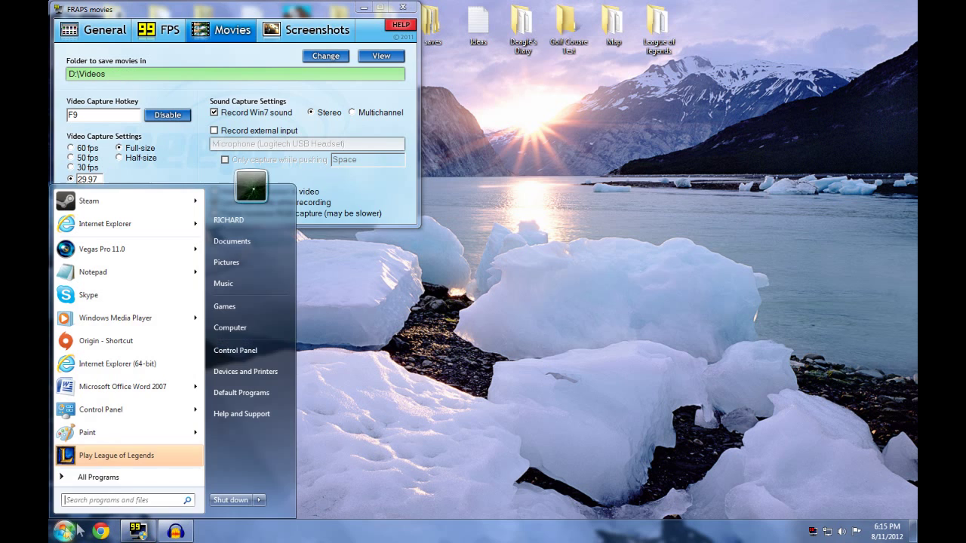
click(238, 329)
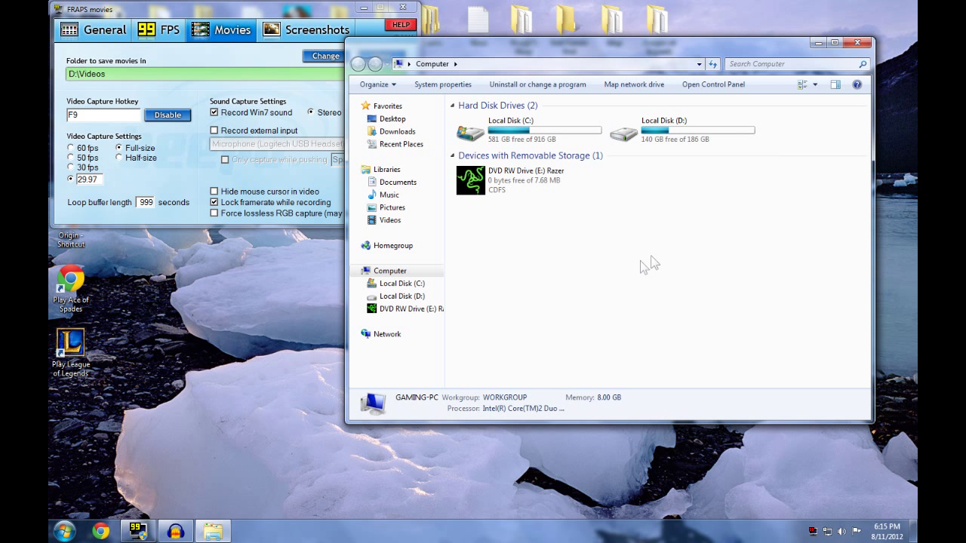
double_click(693, 139)
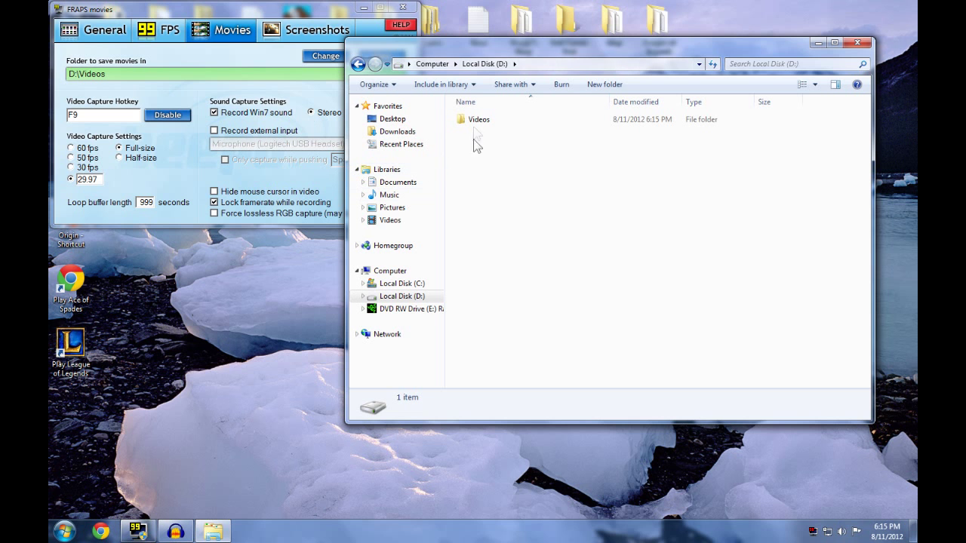
click(857, 42)
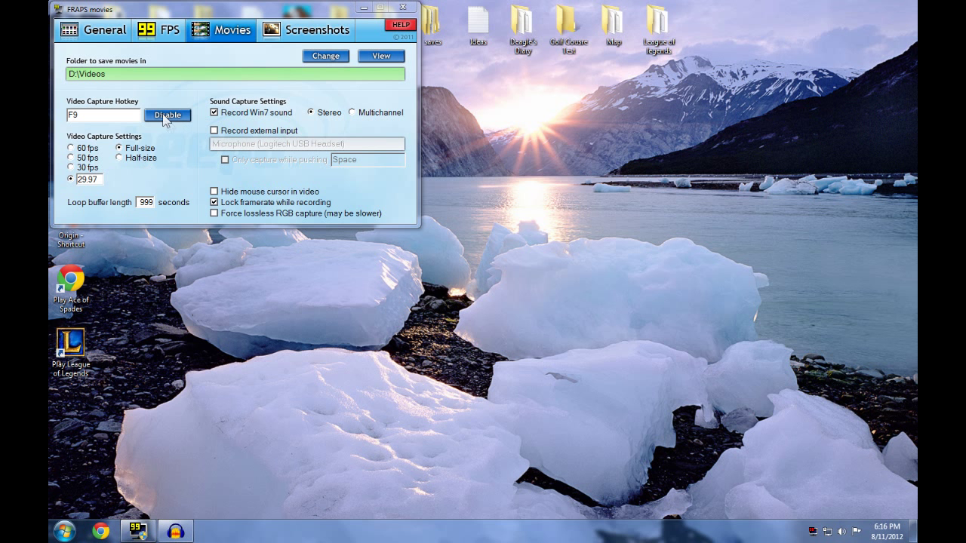
- Try half-size video and hidden cursor, then keep full-size capture with the cursor visible
click(137, 160)
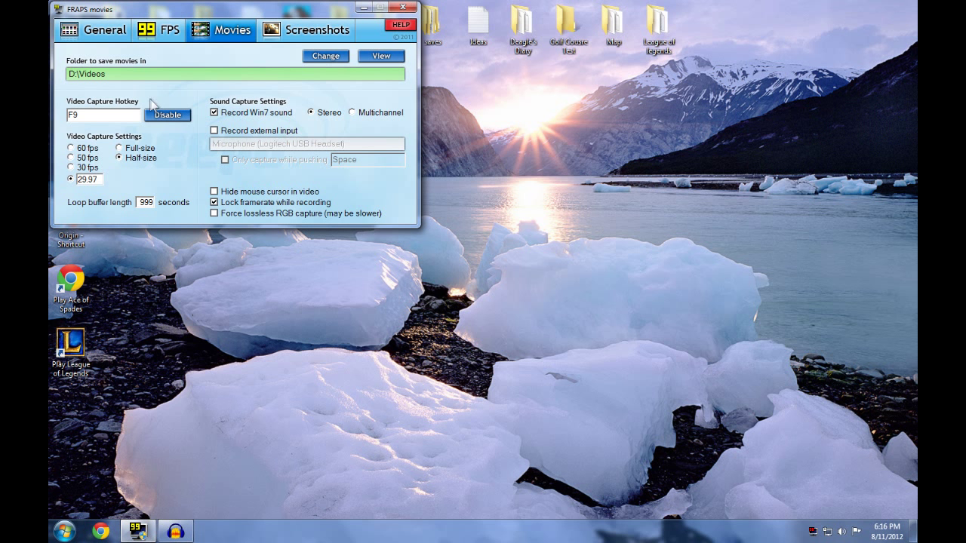
click(138, 148)
click(237, 193)
click(220, 191)
- Minimize Fraps, check the Audacity recording at 4:18, then minimize Audacity
click(363, 10)
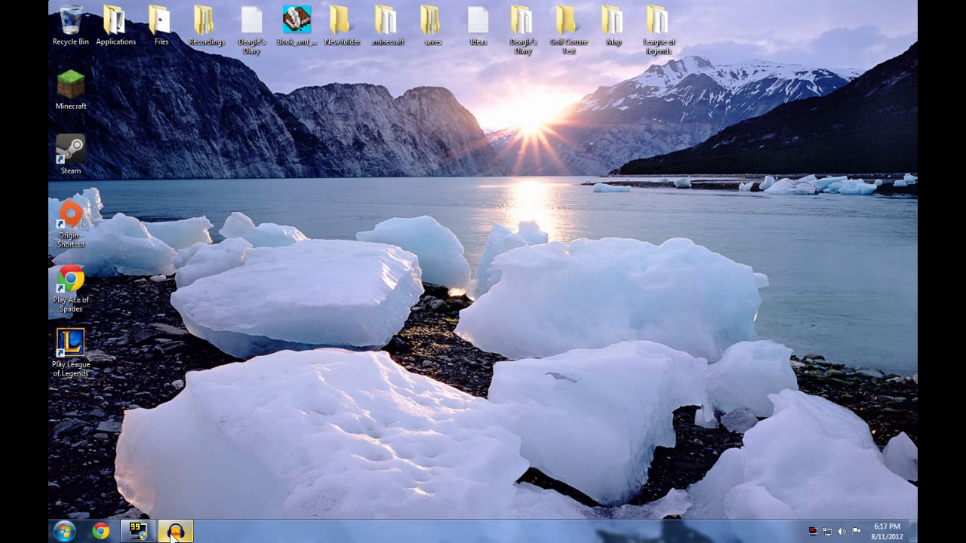
click(175, 531)
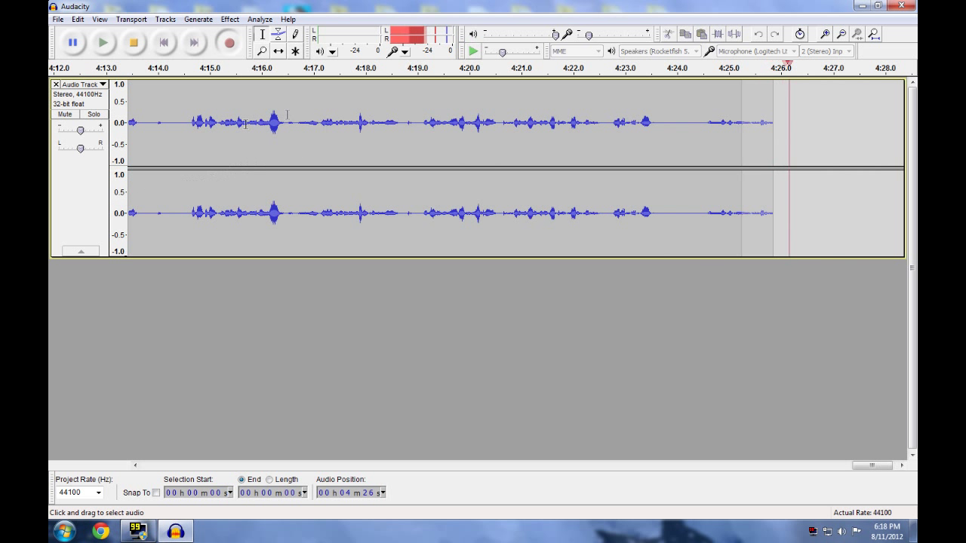
click(357, 209)
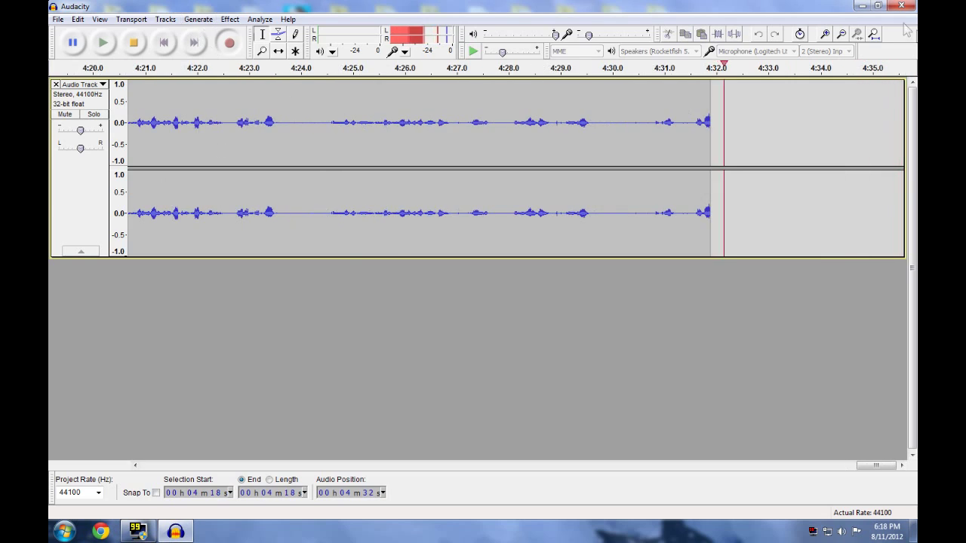
click(862, 5)
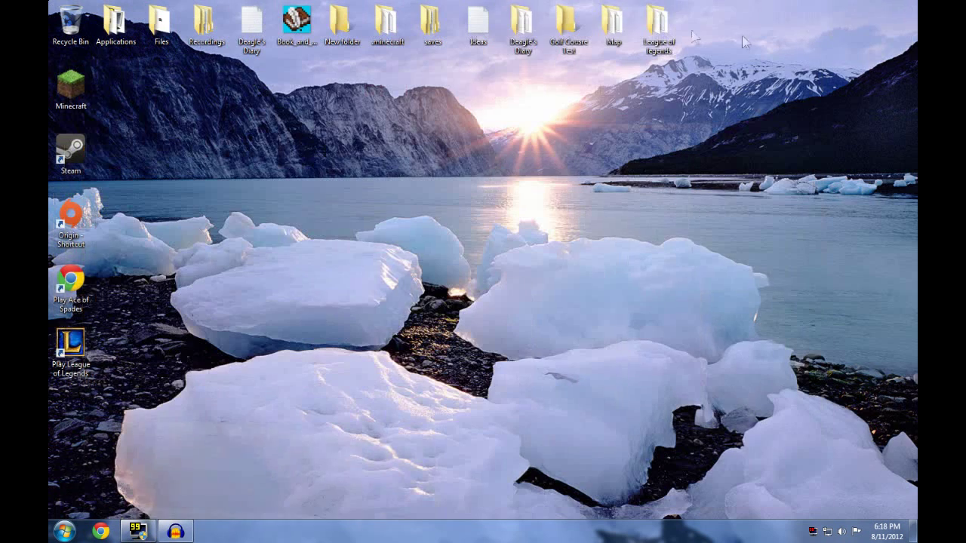
- Restore the Fraps Movies window, minimize it again, then preview both Audacity windows
click(137, 531)
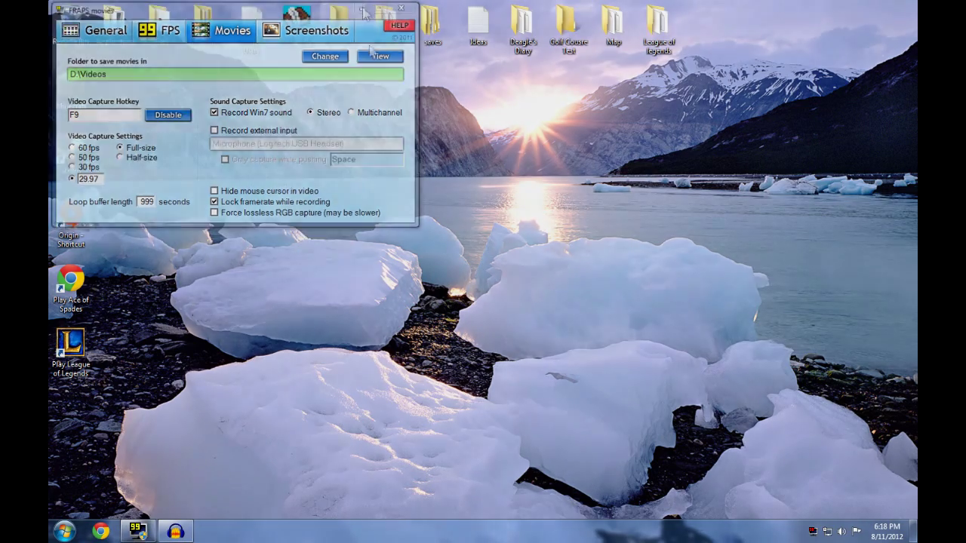
click(363, 9)
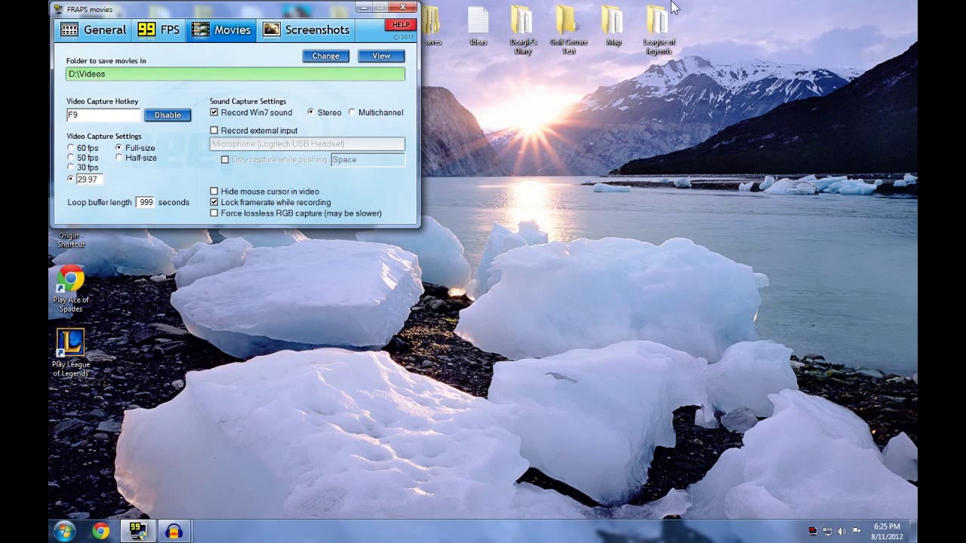
click(161, 533)
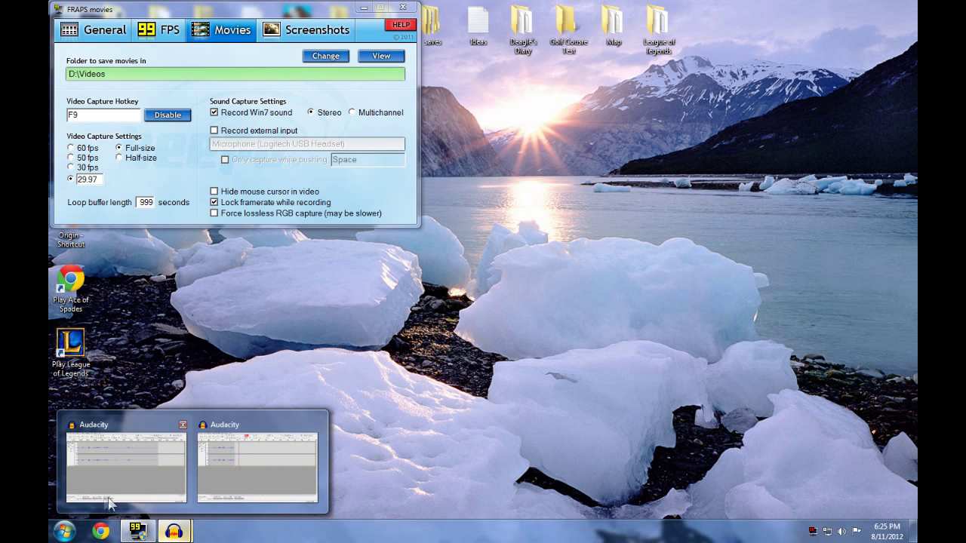
- Switch to the first Audacity window, glance at its File menu, then minimize it
click(146, 458)
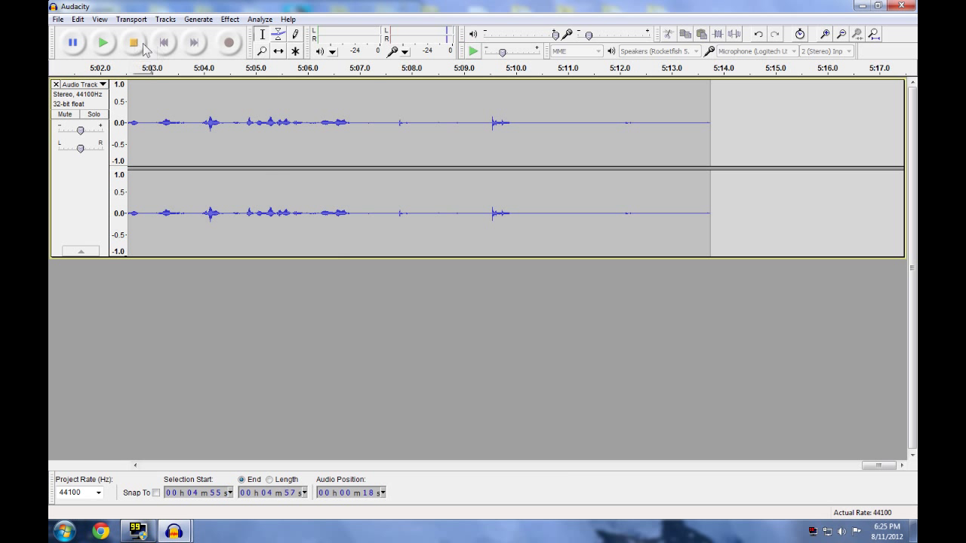
click(173, 531)
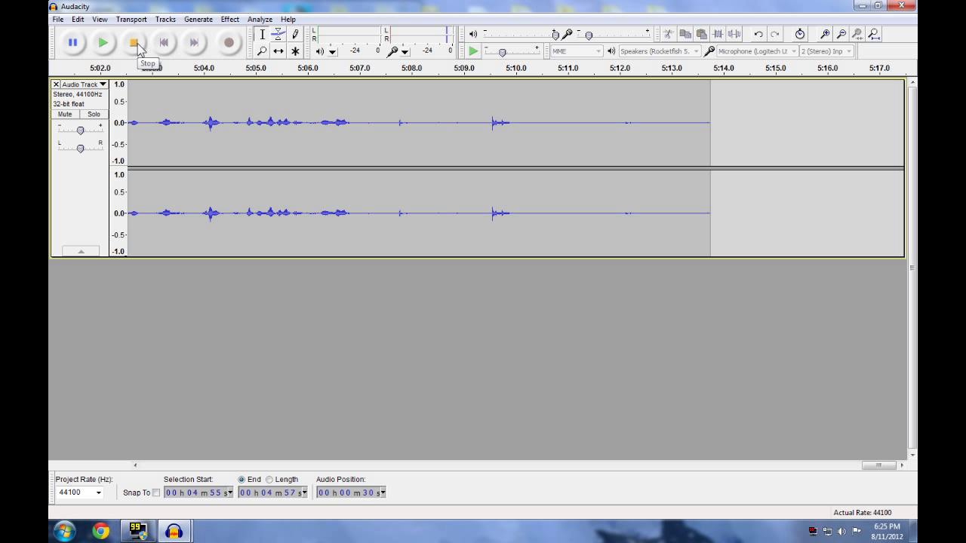
click(58, 21)
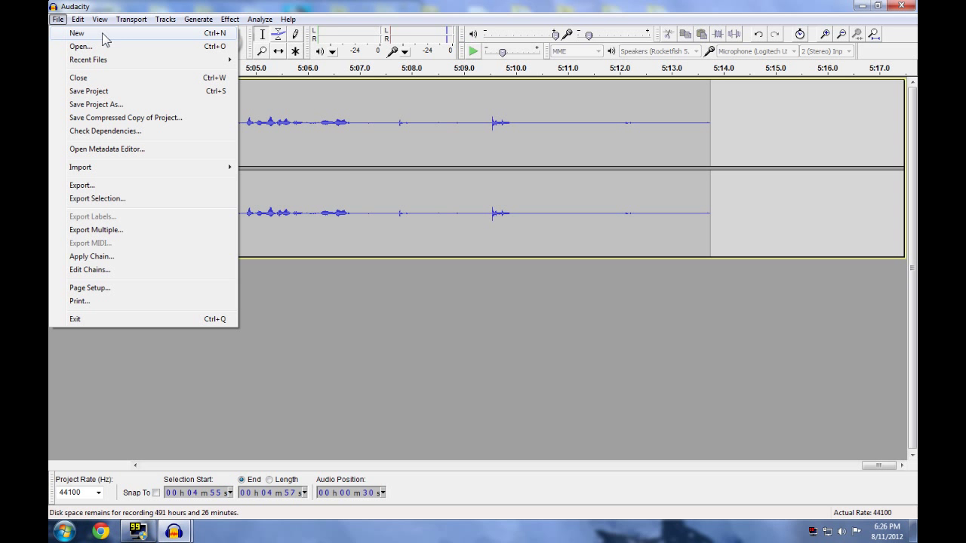
click(379, 126)
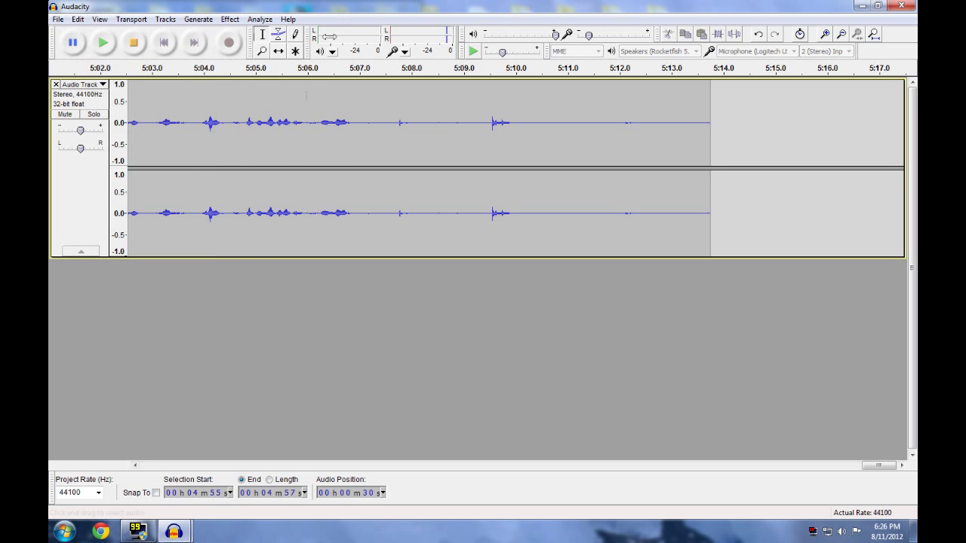
click(862, 6)
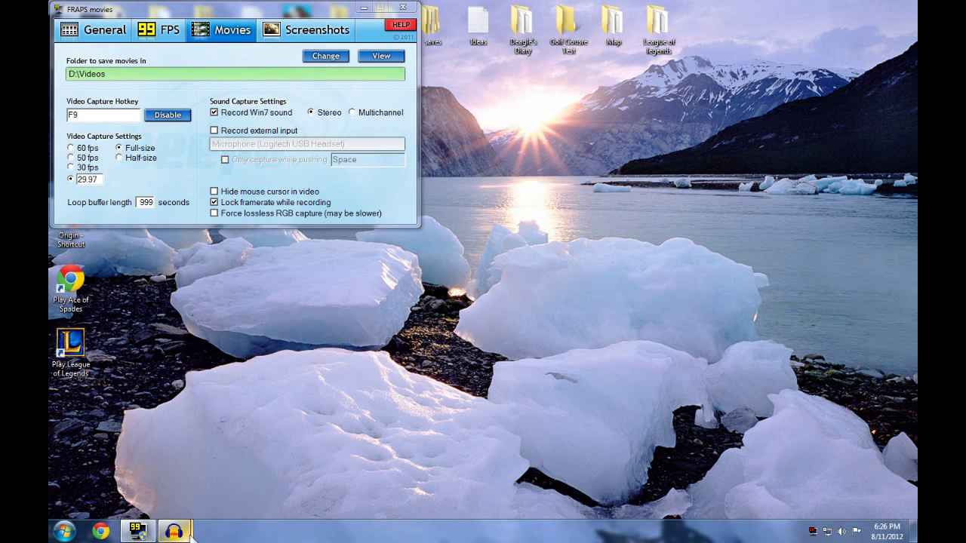
- Cycle through the Audacity windows to restore the one holding the stereo recording, opening its File menu
mouse_move(174, 531)
click(269, 463)
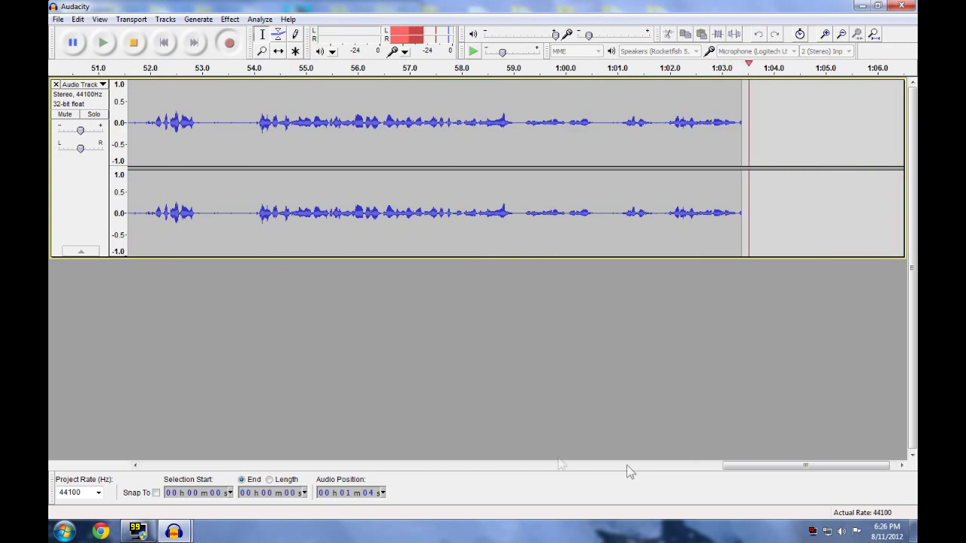
drag(768, 466, 643, 460)
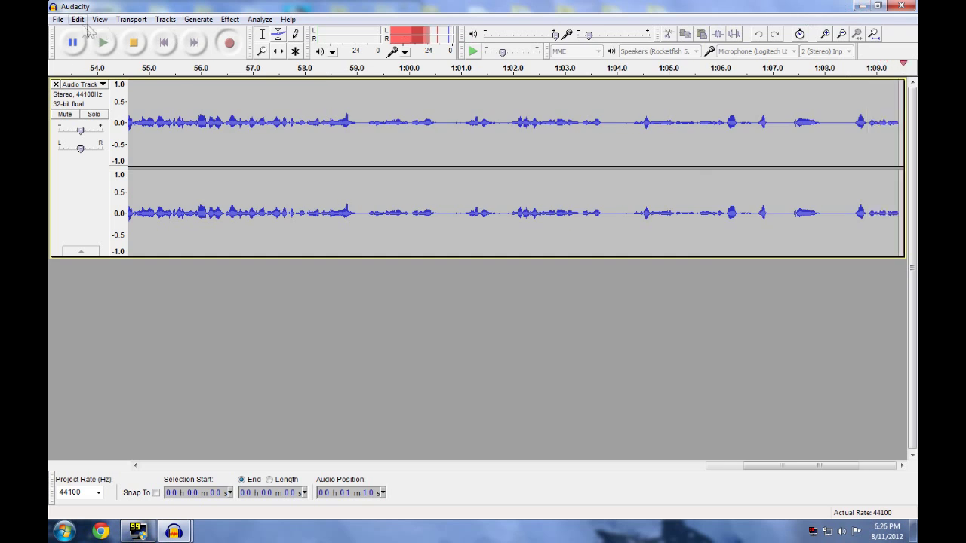
click(864, 6)
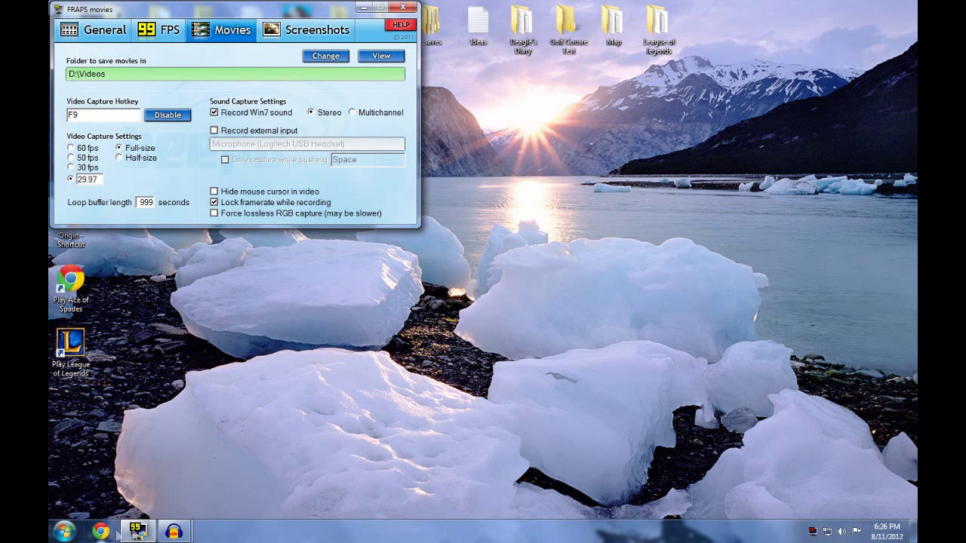
click(174, 531)
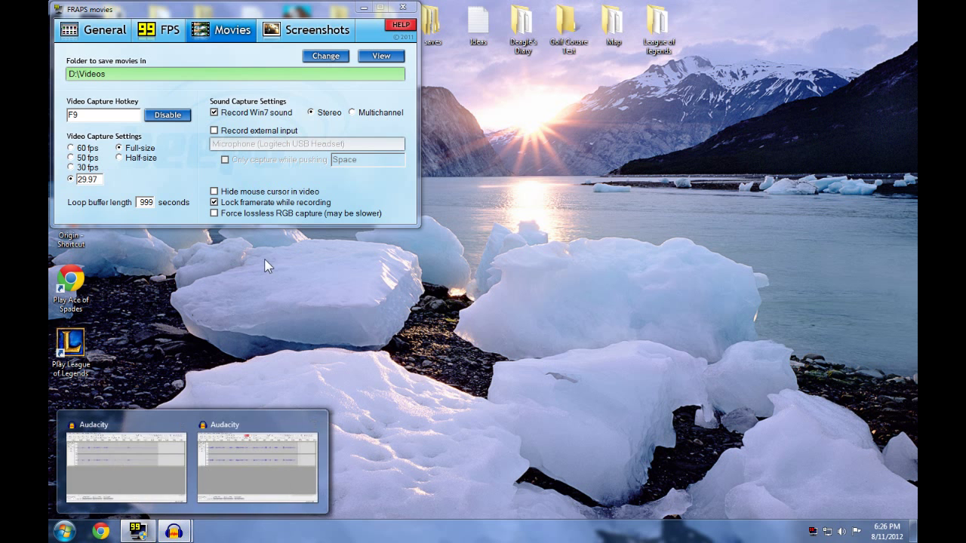
click(128, 467)
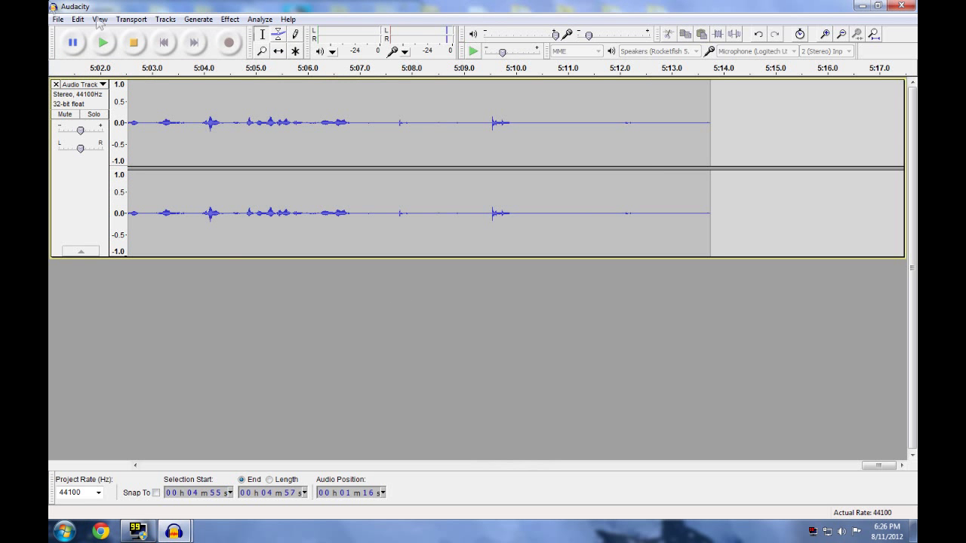
click(56, 19)
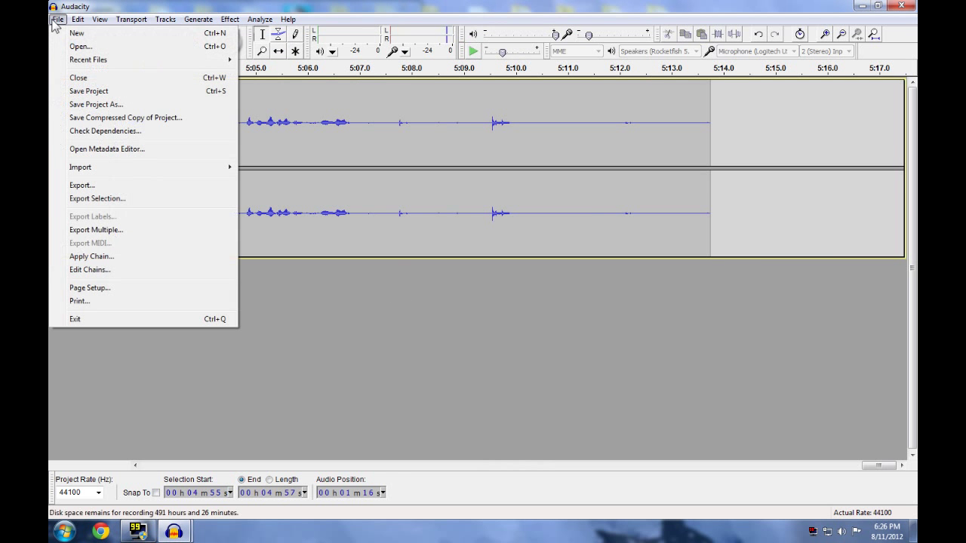
- Cancel the audio Export dialog without saving, then minimize Audacity
click(122, 187)
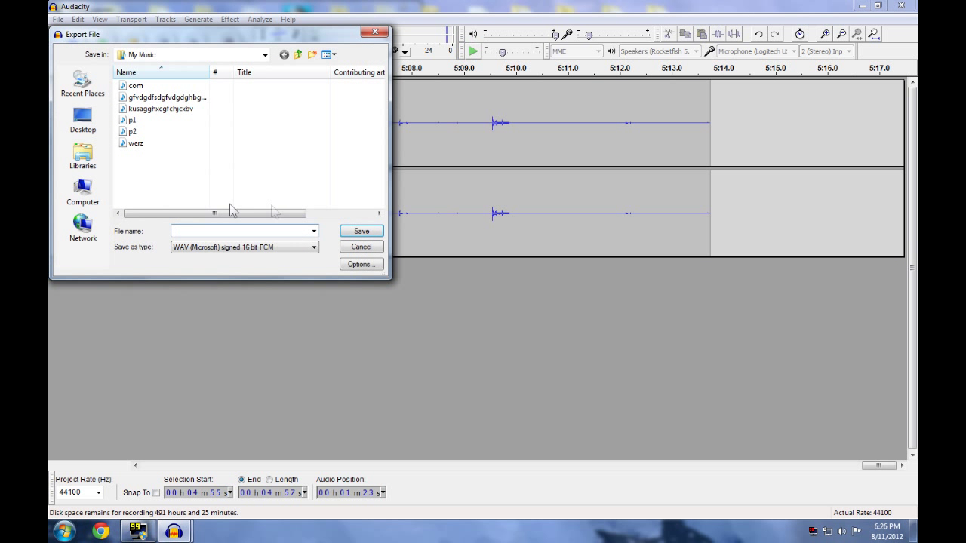
click(375, 34)
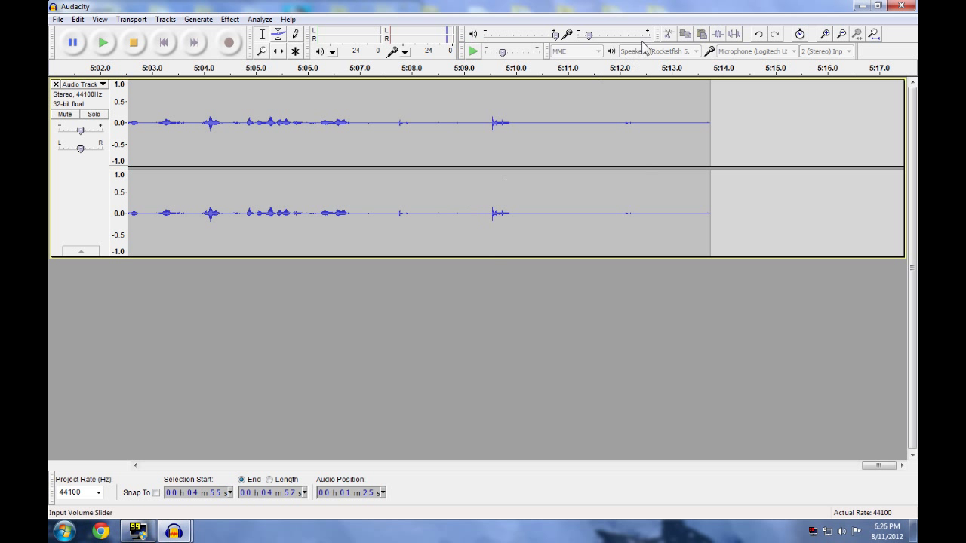
click(862, 7)
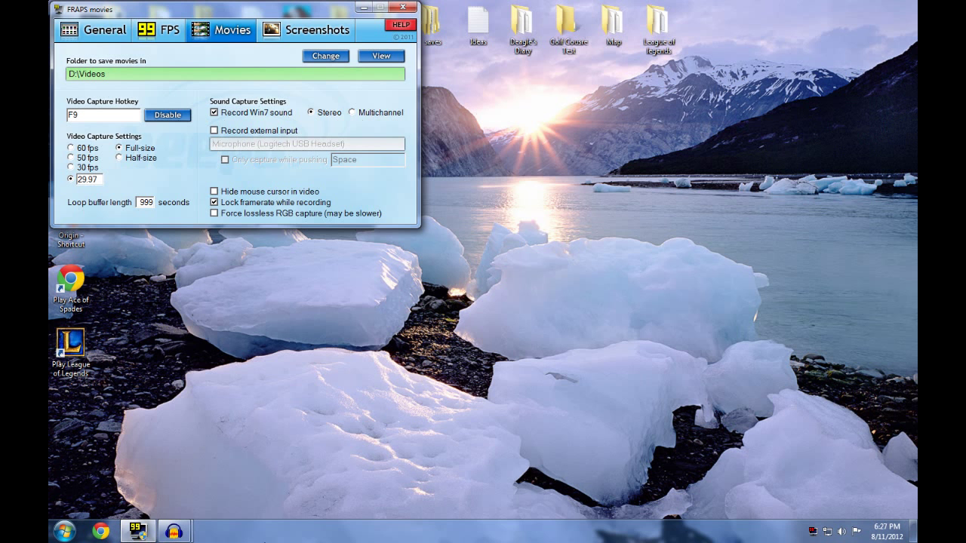
- Start Task Manager from the taskbar's context menu, showing the Processes list
right_click(387, 534)
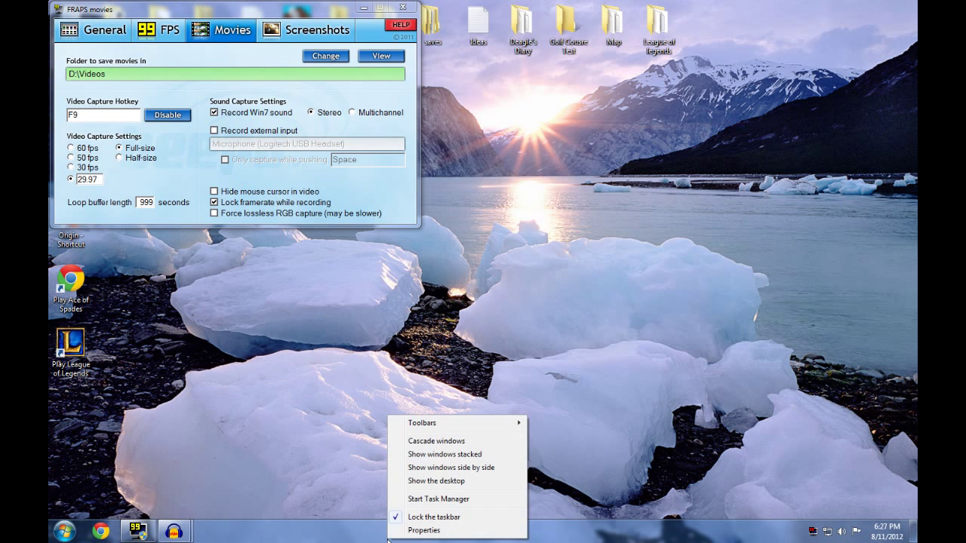
right_click(316, 532)
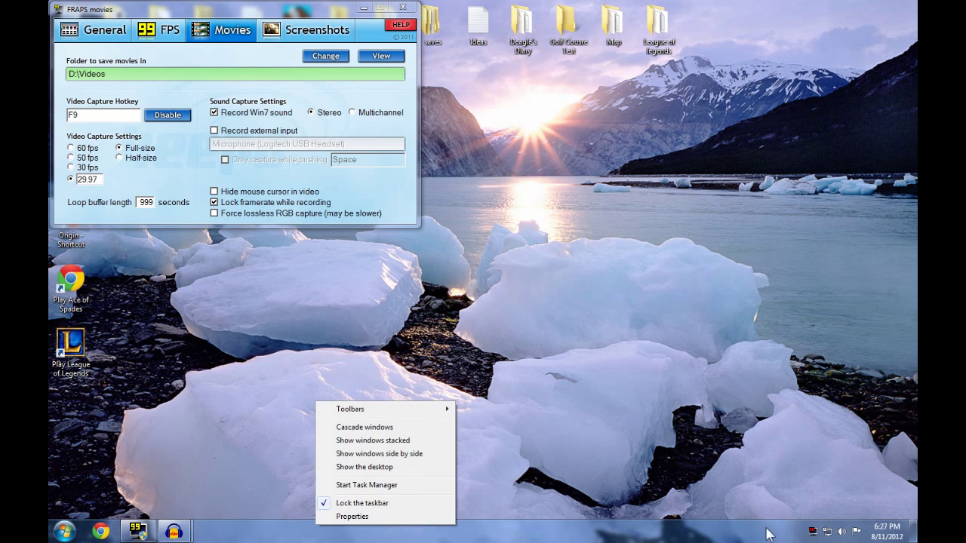
click(361, 485)
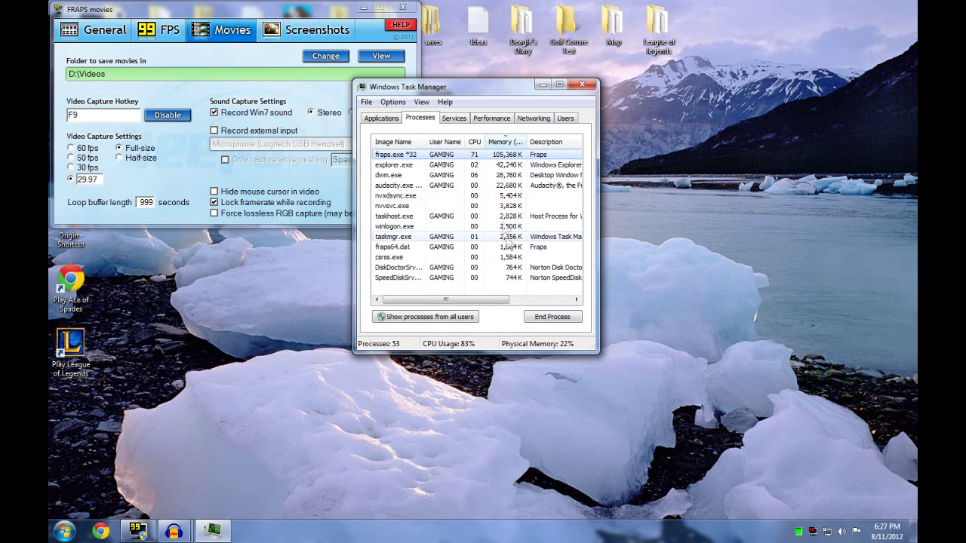
- Glance at Applications, then show processes from all users on the Processes tab
click(381, 118)
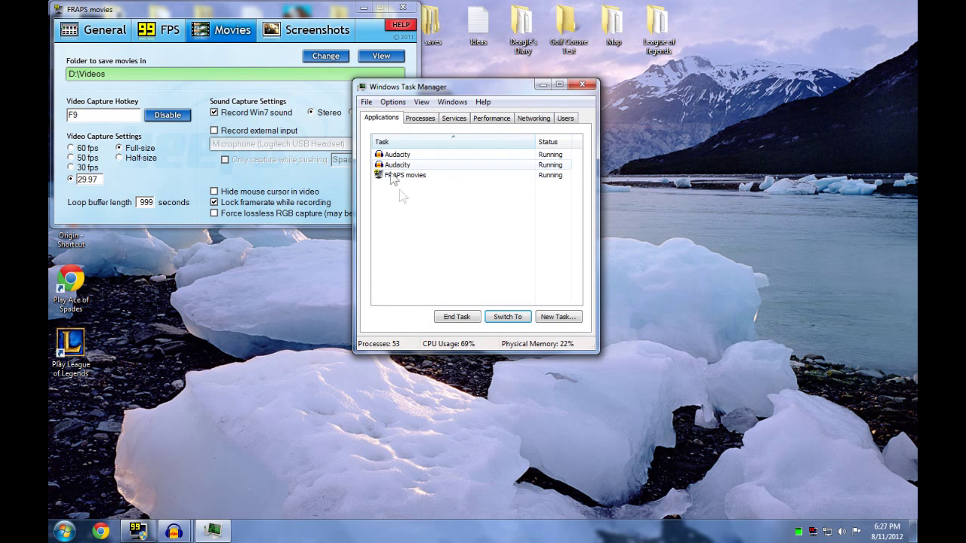
click(411, 119)
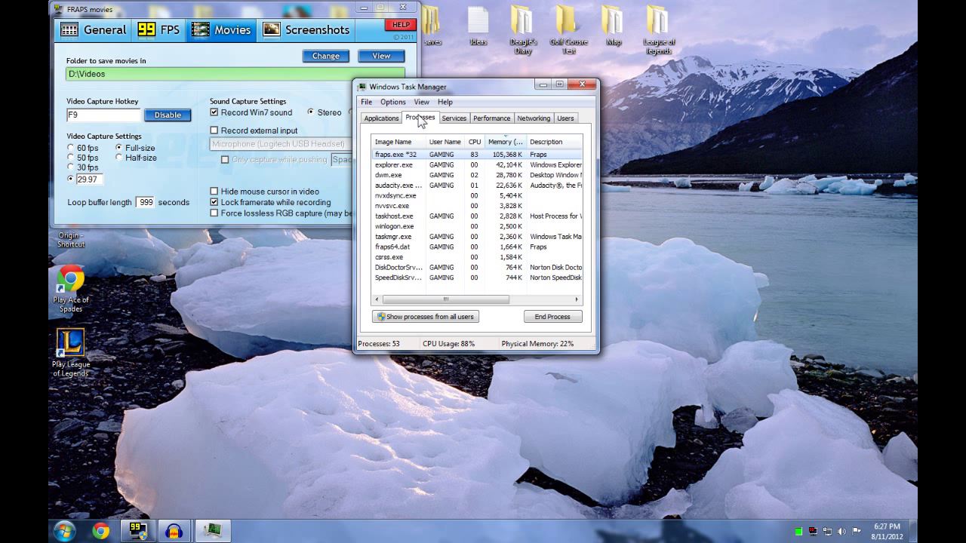
click(453, 317)
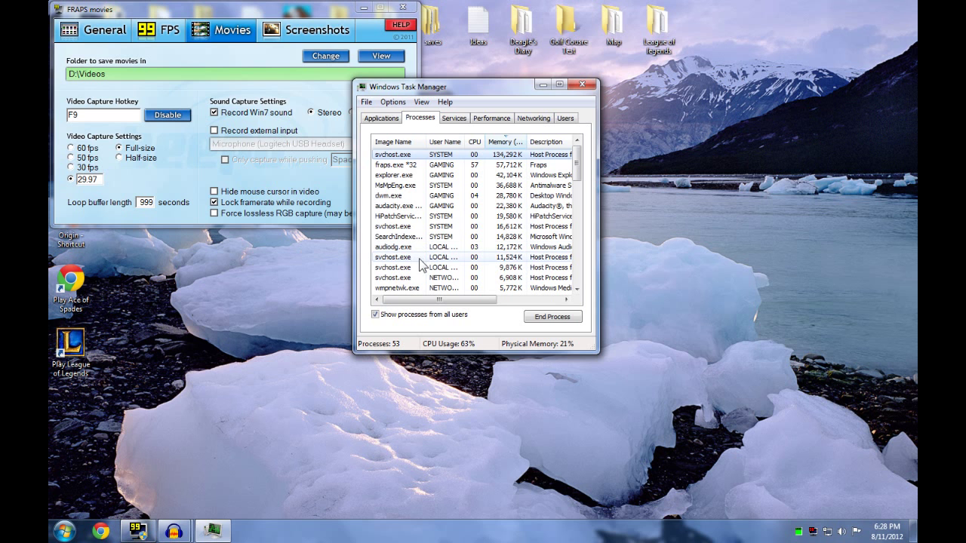
- Select the audacity.exe row in the process list
click(421, 207)
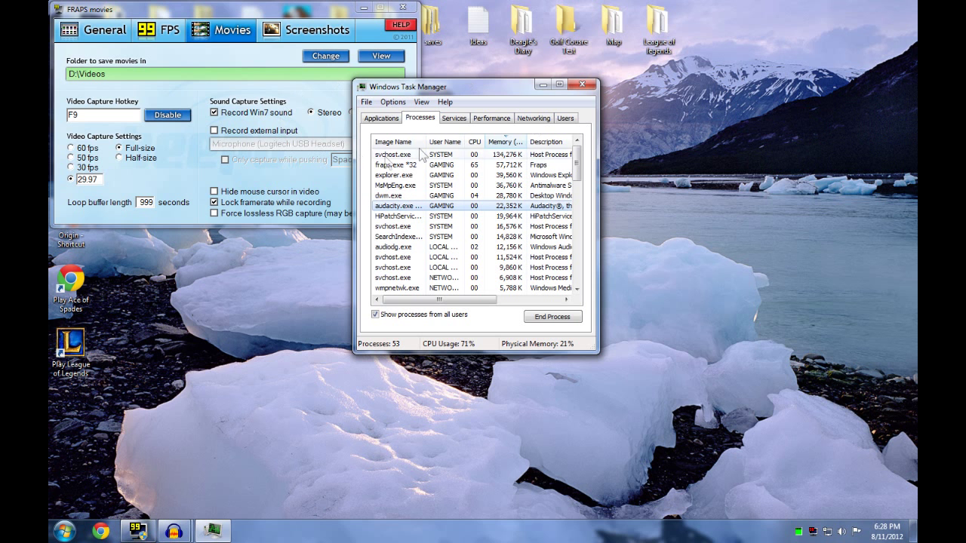
- Give explorer.exe High priority in Task Manager, then close Task Manager
click(542, 83)
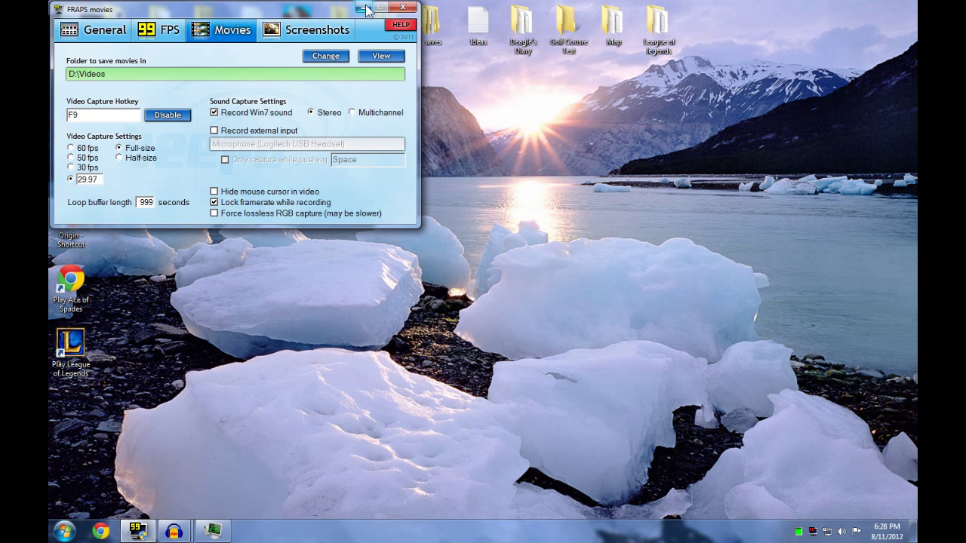
click(366, 8)
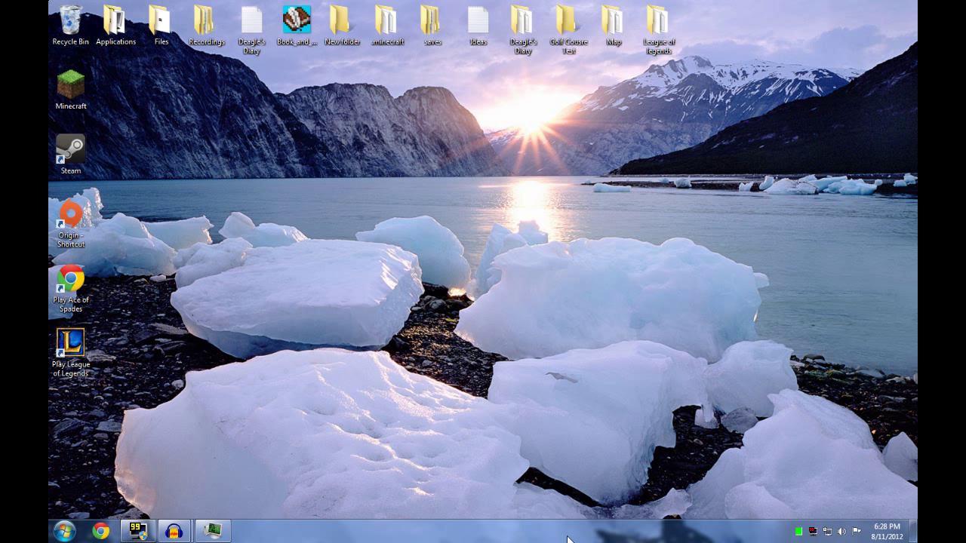
click(213, 531)
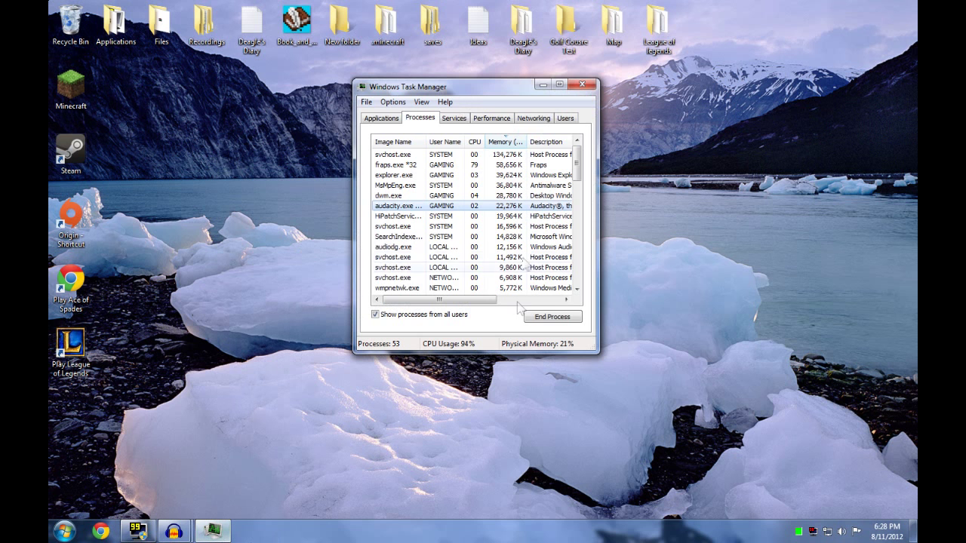
right_click(405, 181)
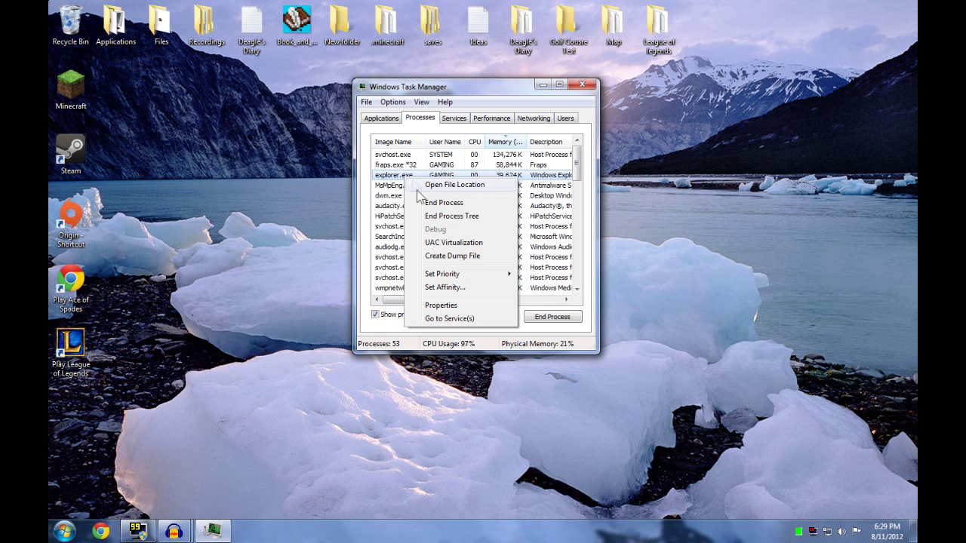
mouse_move(460, 276)
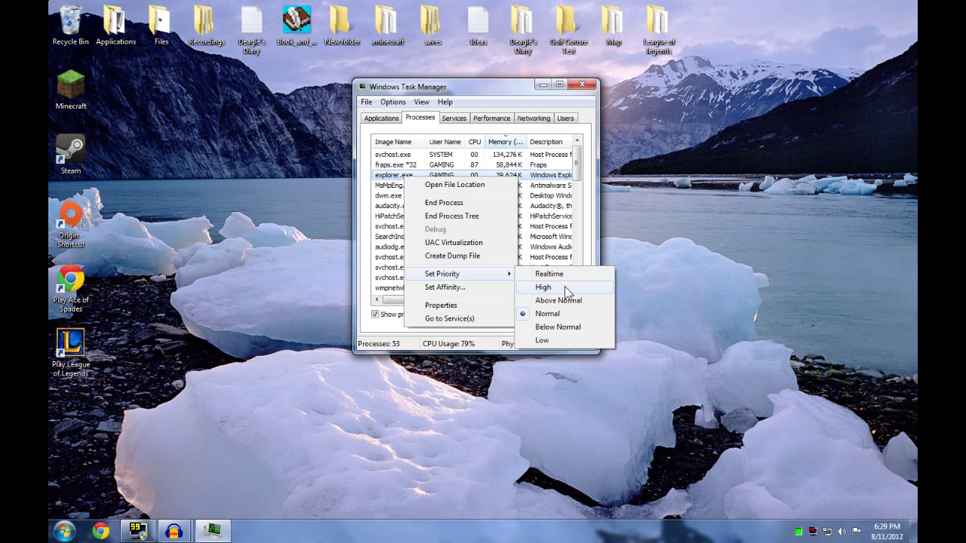
click(645, 194)
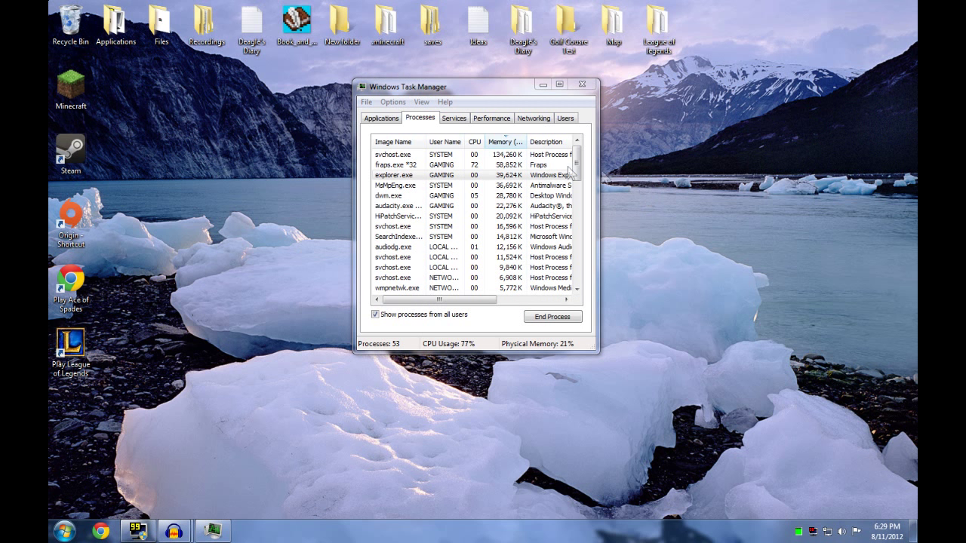
click(581, 83)
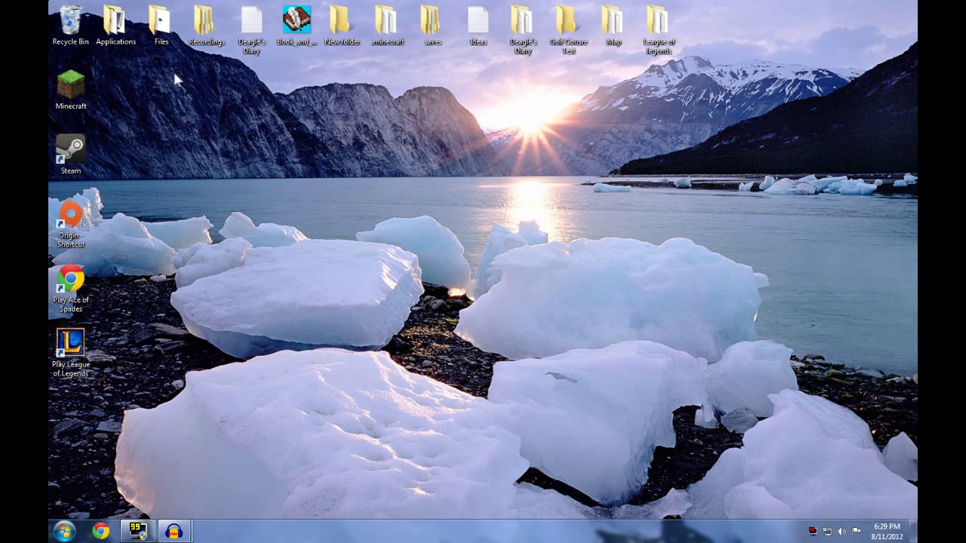
- Drag four items across the desktop to rearrange it
drag(686, 119, 105, 68)
drag(644, 381, 432, 262)
drag(541, 81, 340, 136)
drag(130, 379, 160, 256)
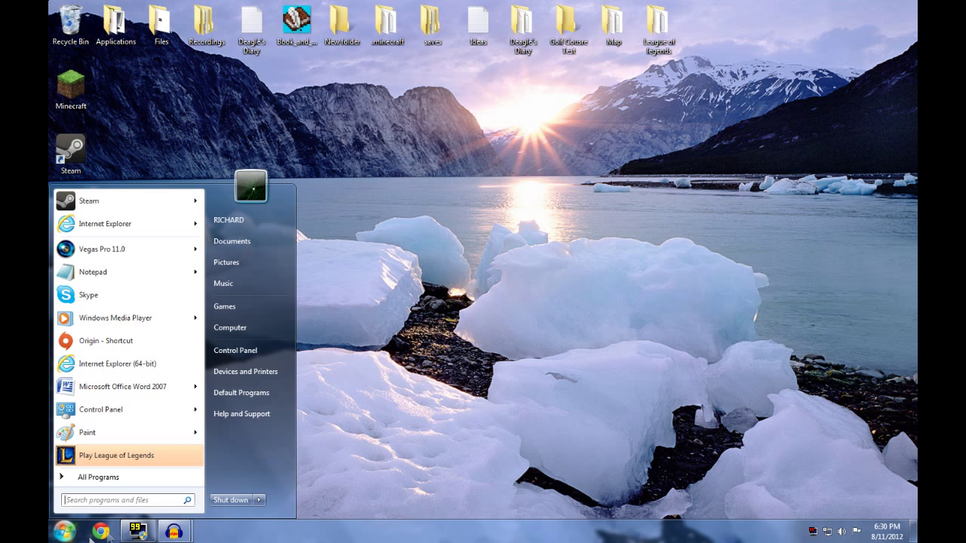
- Launch msconfig from Start search and set 2 processors in the Boot tab's advanced options
click(64, 531)
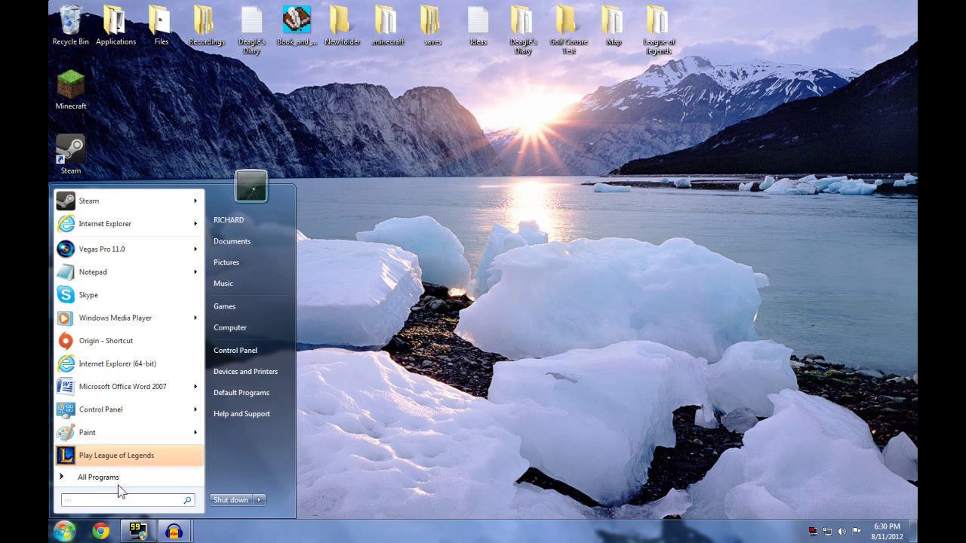
text(mscon)
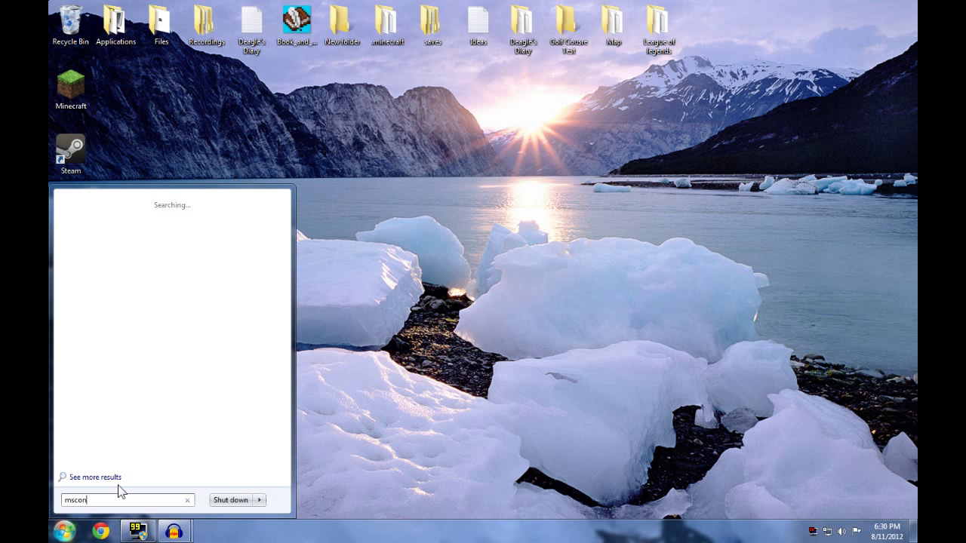
text(fig)
key(Return)
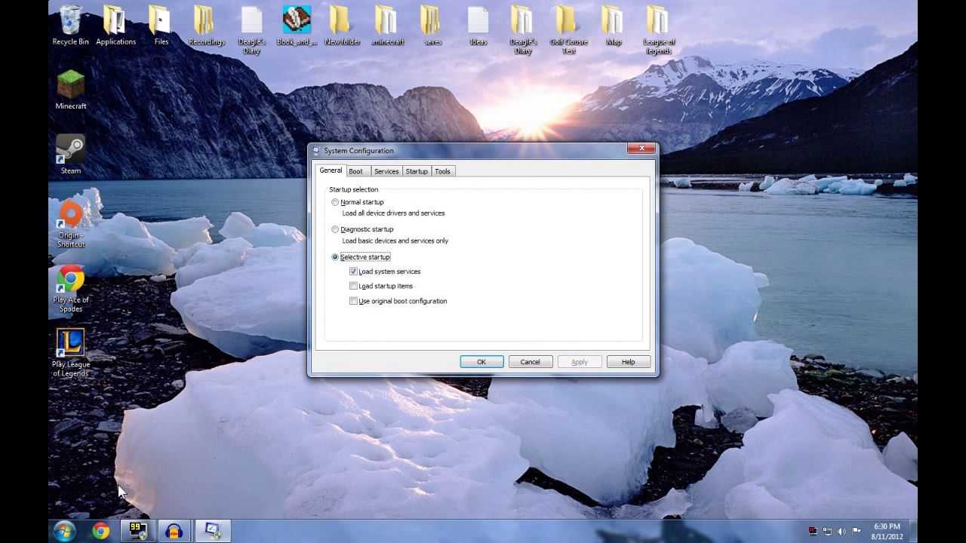
click(358, 175)
click(363, 259)
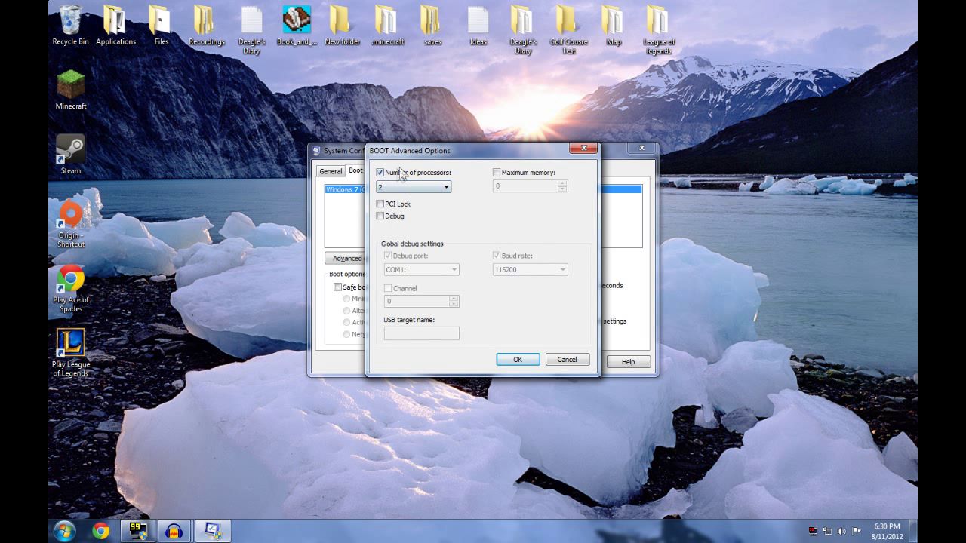
click(443, 187)
- Confirm the advanced boot options, then review the services and startup program lists
click(523, 362)
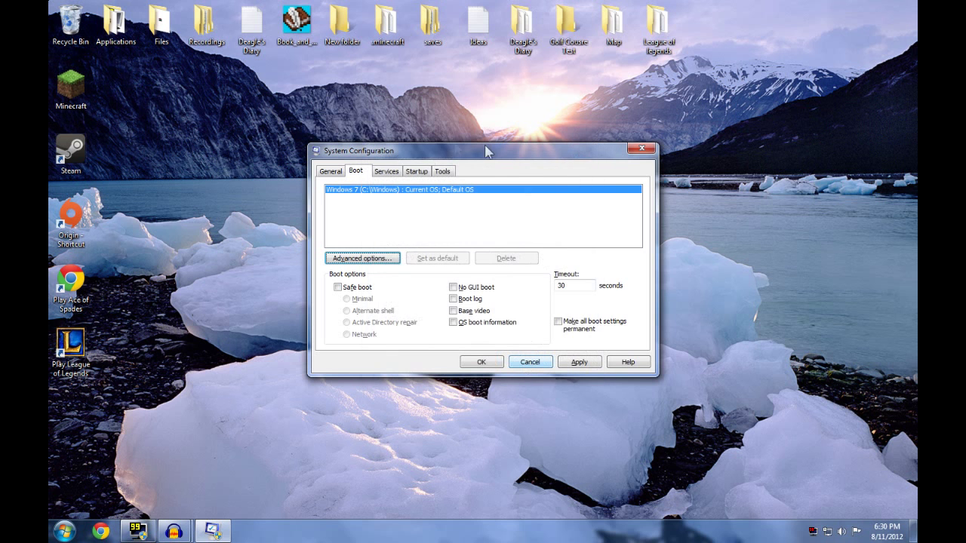
click(389, 175)
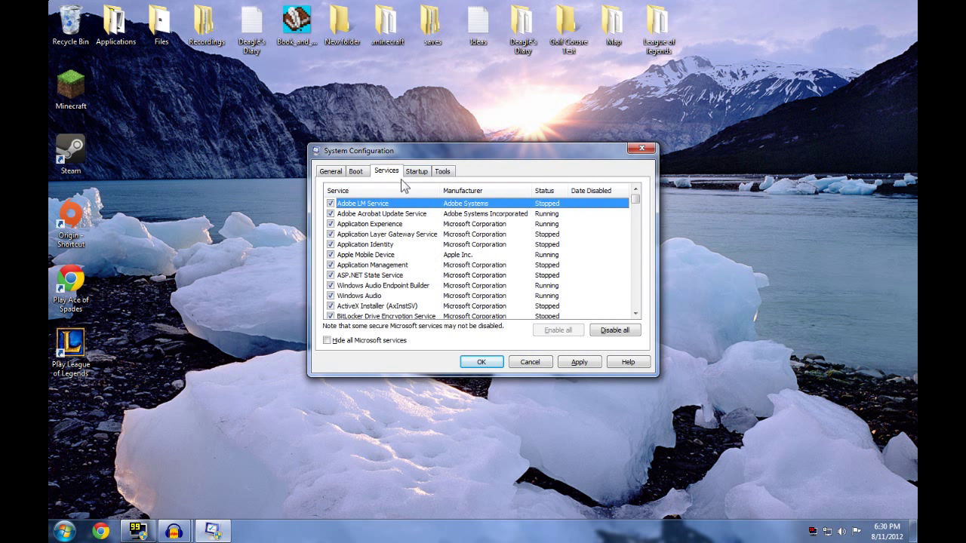
click(415, 173)
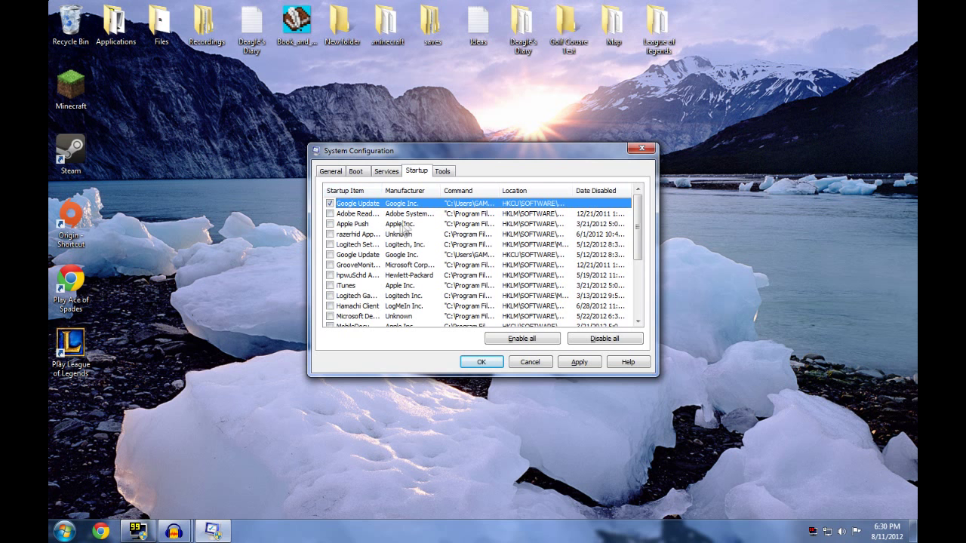
scroll(386, 270, down, 1)
scroll(386, 271, down, 2)
scroll(441, 276, up, 4)
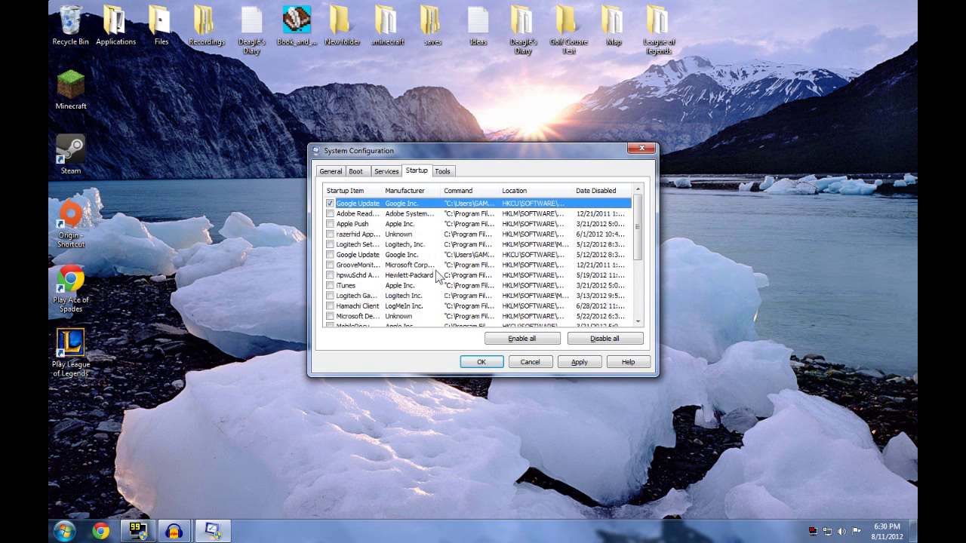
- Disable Google Update at startup, apply and save, and exit without restarting
click(330, 203)
click(330, 204)
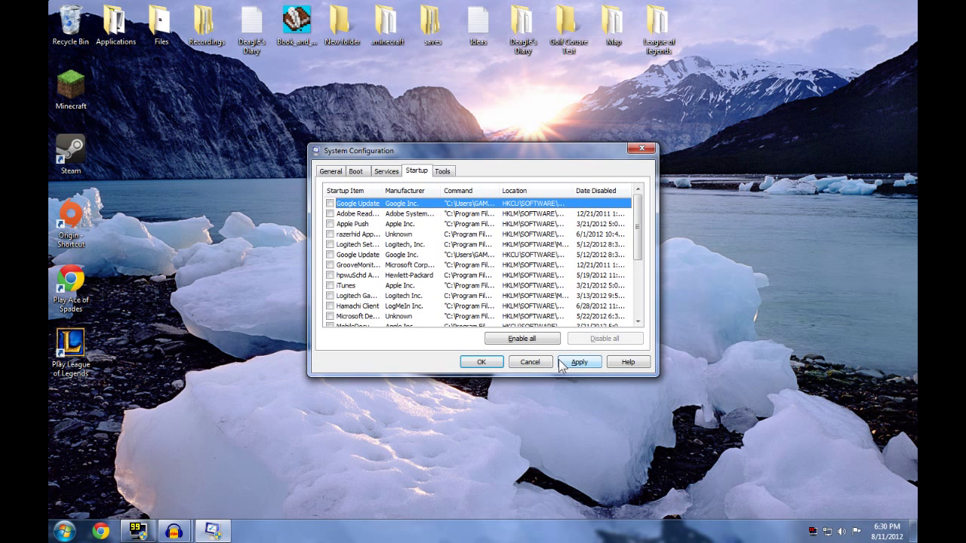
click(585, 365)
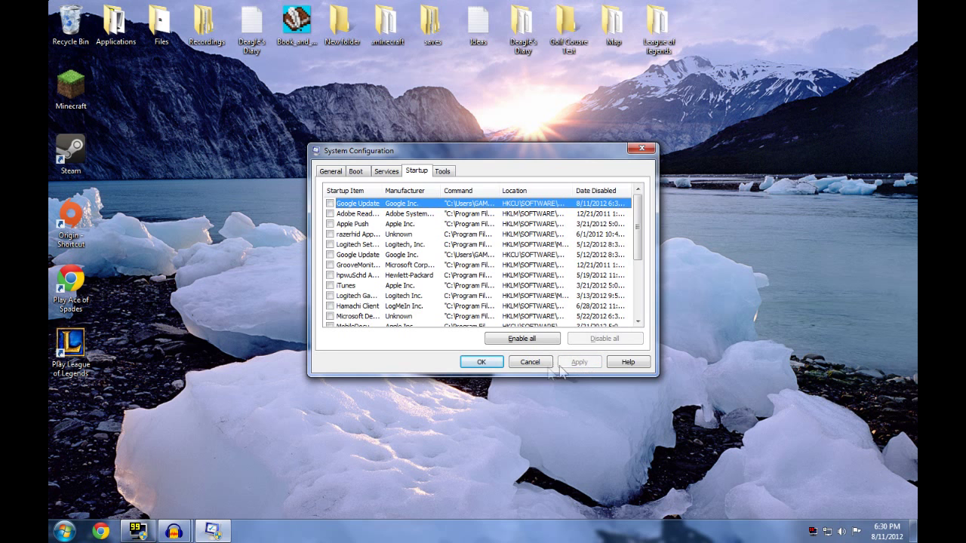
click(495, 363)
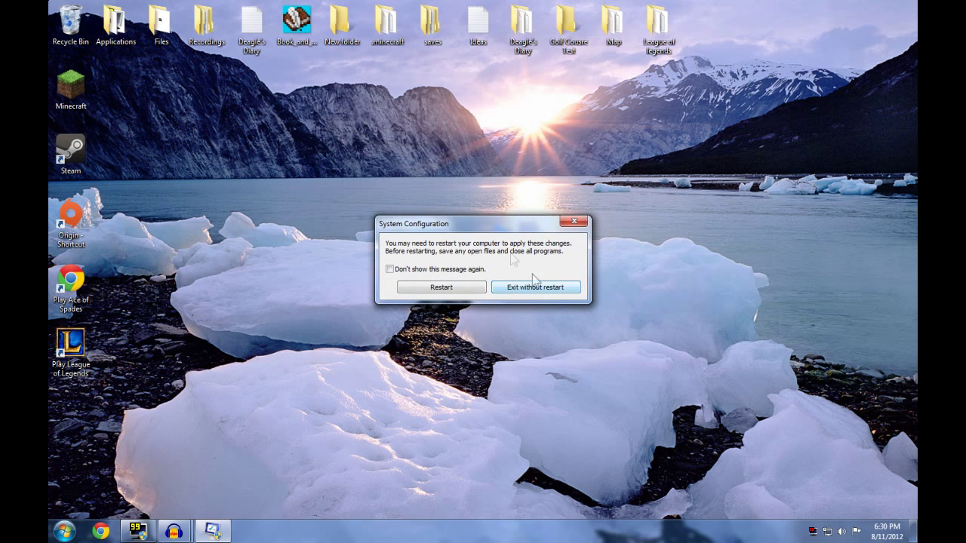
click(545, 288)
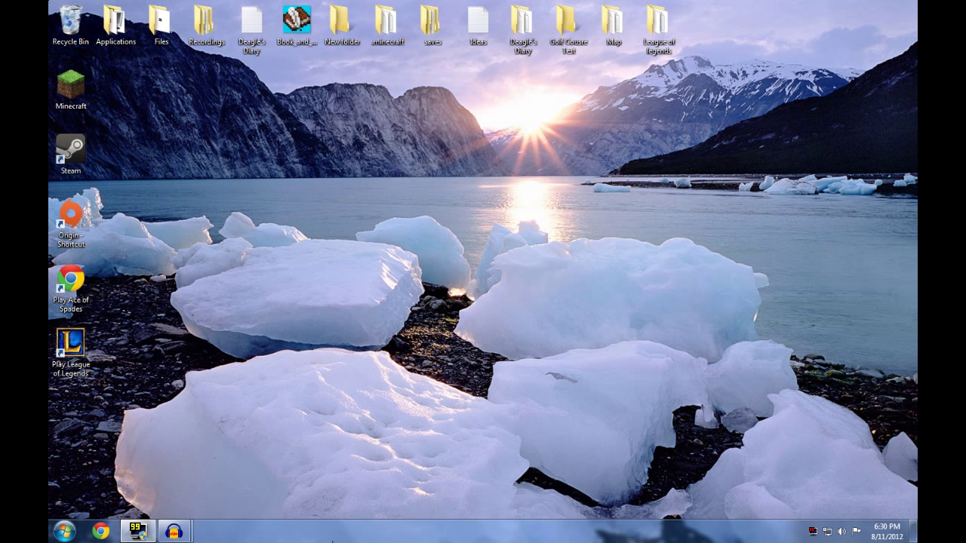
right_click(365, 535)
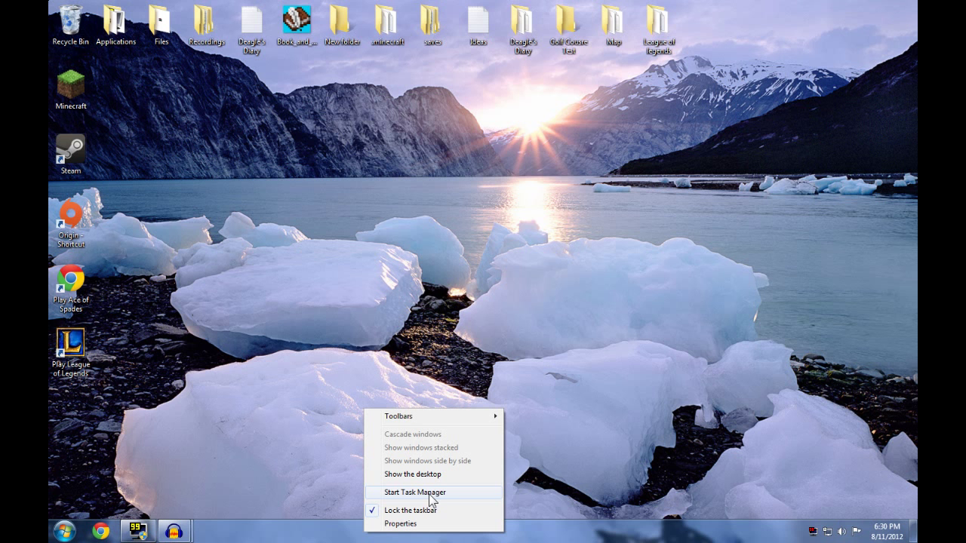
click(430, 493)
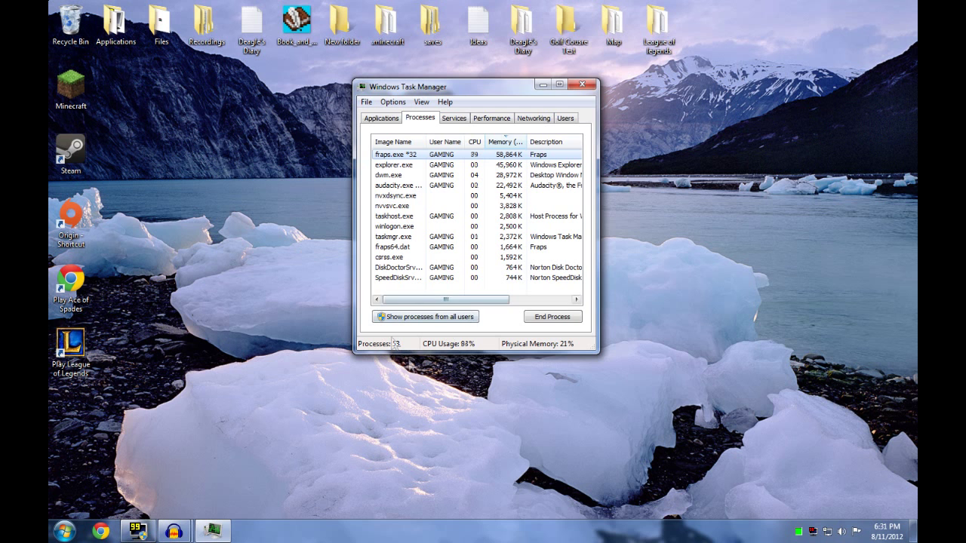
click(581, 83)
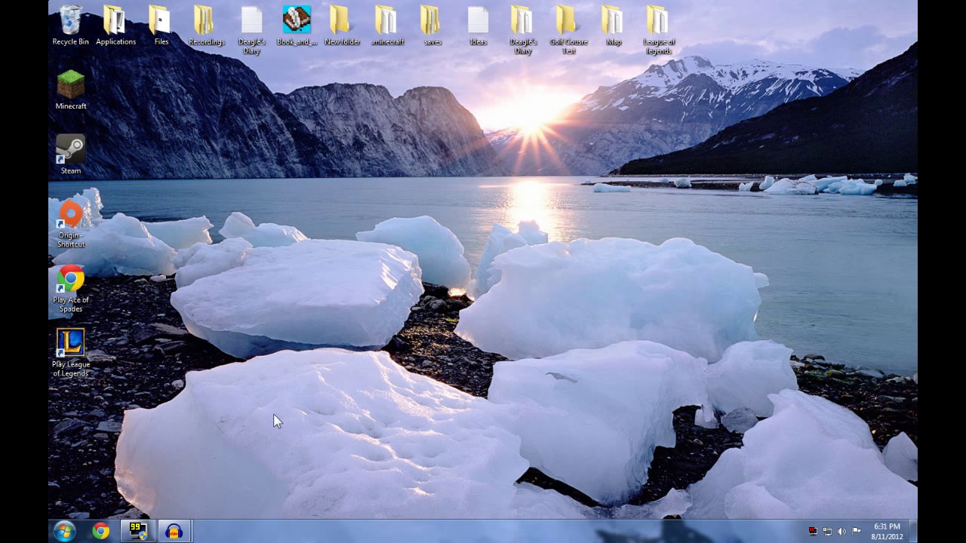
- Open Advanced system settings from Computer's System properties page (Windows 7 Ultimate, 8.00 GB RAM)
click(64, 532)
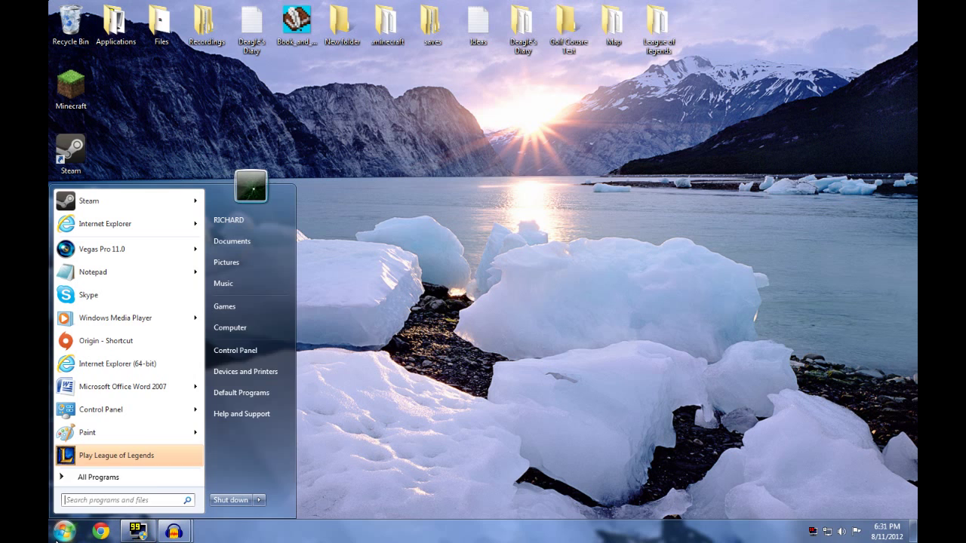
click(235, 331)
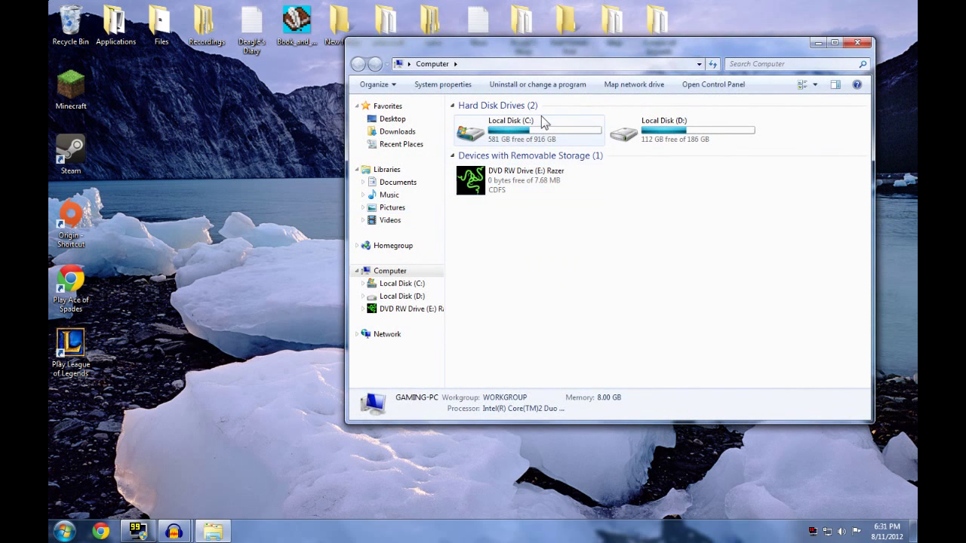
click(526, 130)
click(474, 87)
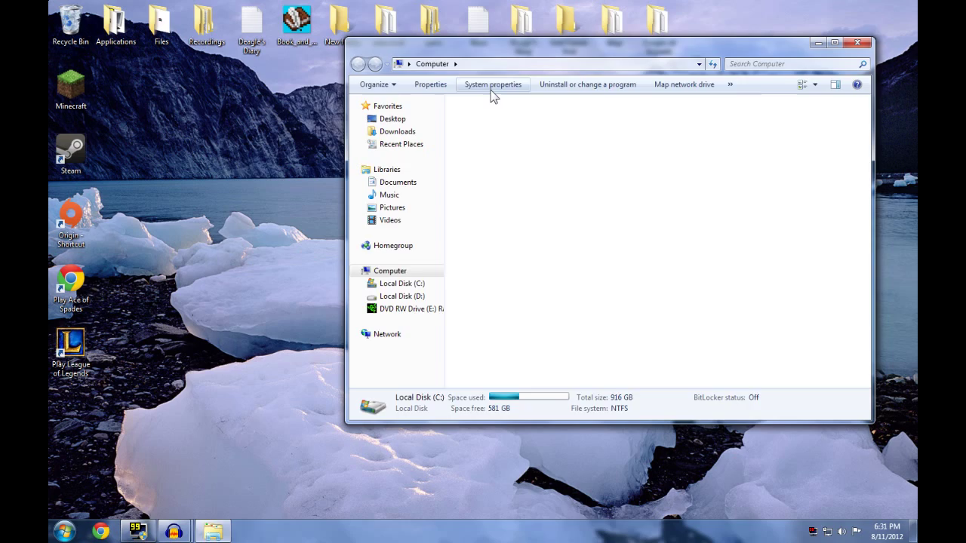
click(397, 154)
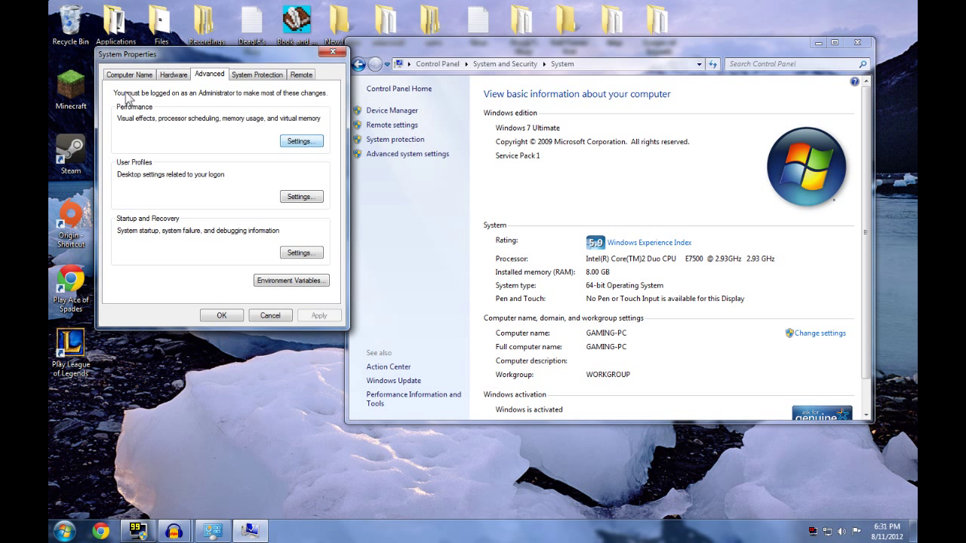
- Set Performance Options' Visual Effects to Adjust for best performance, unchecking every effect, and apply
click(299, 141)
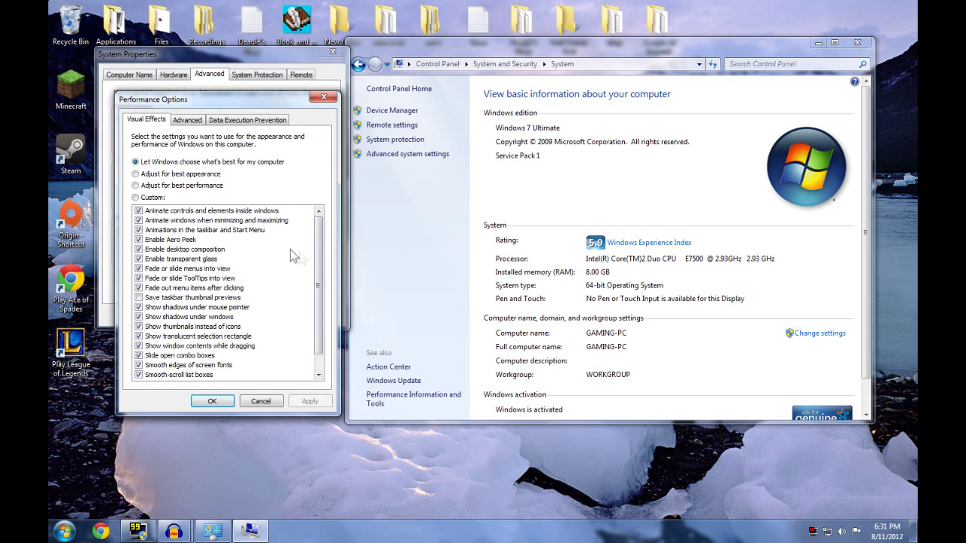
click(137, 185)
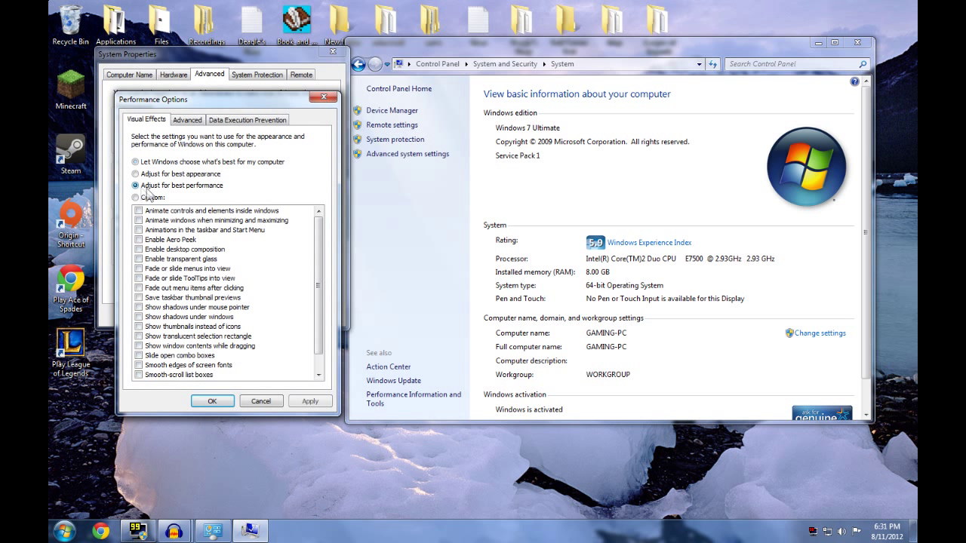
drag(324, 308, 317, 388)
click(310, 401)
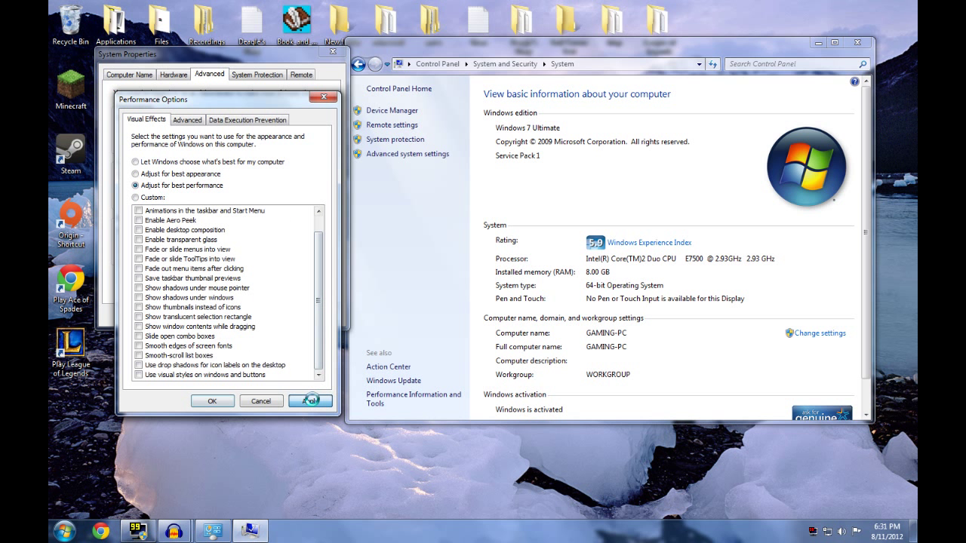